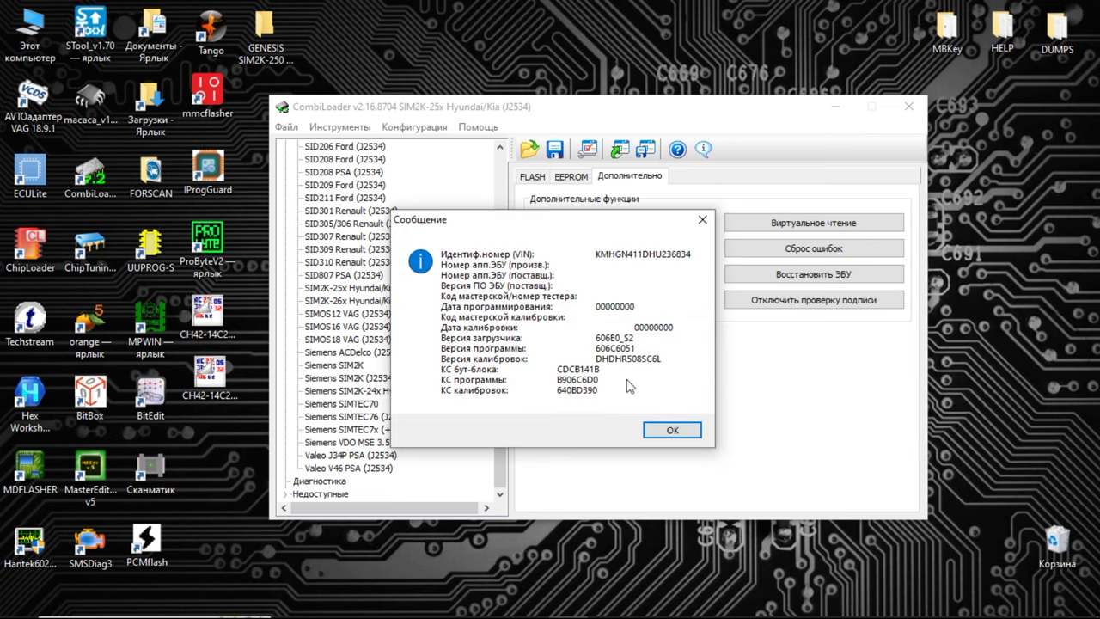
- Dismiss the ECU identification report and run the ECU preparation function (Подготовка ЭБУ) for the SIM2K-25x
click(670, 429)
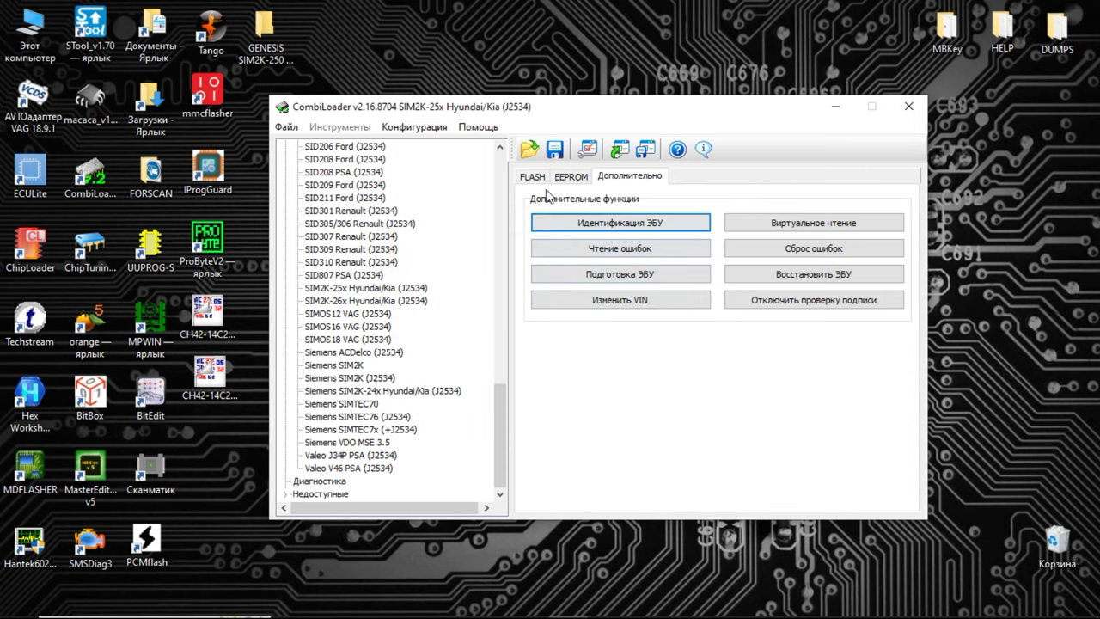
click(535, 177)
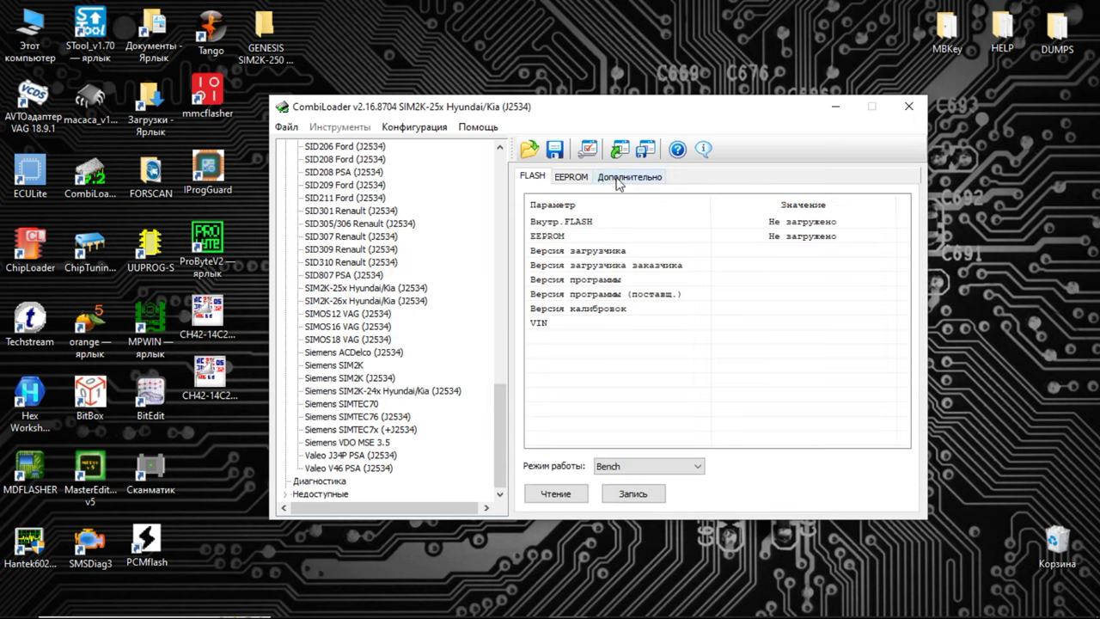
click(653, 179)
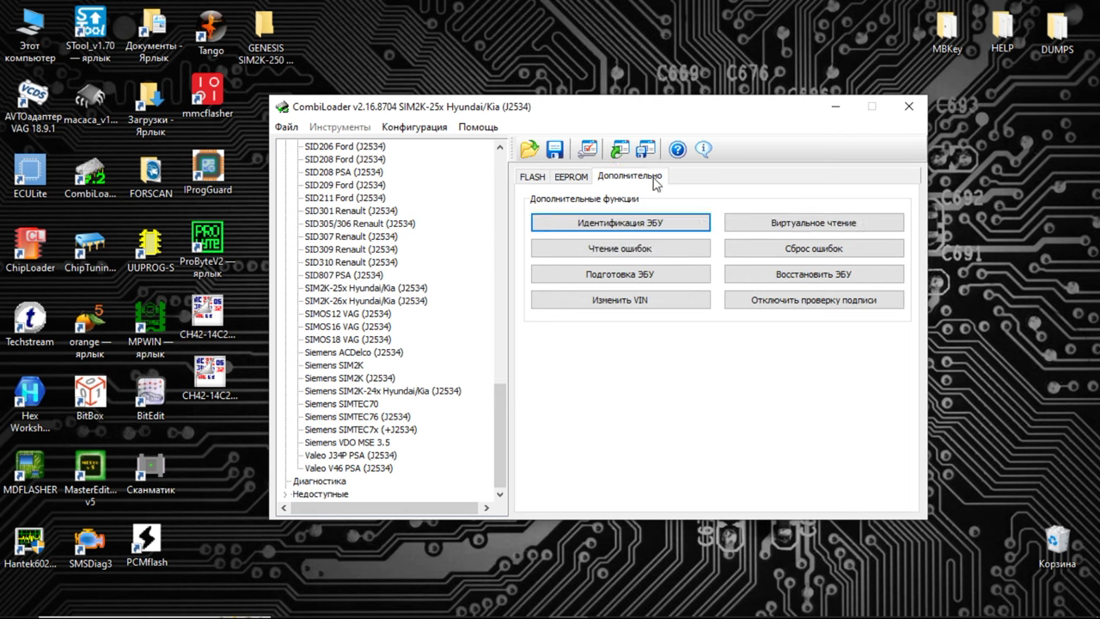
click(634, 277)
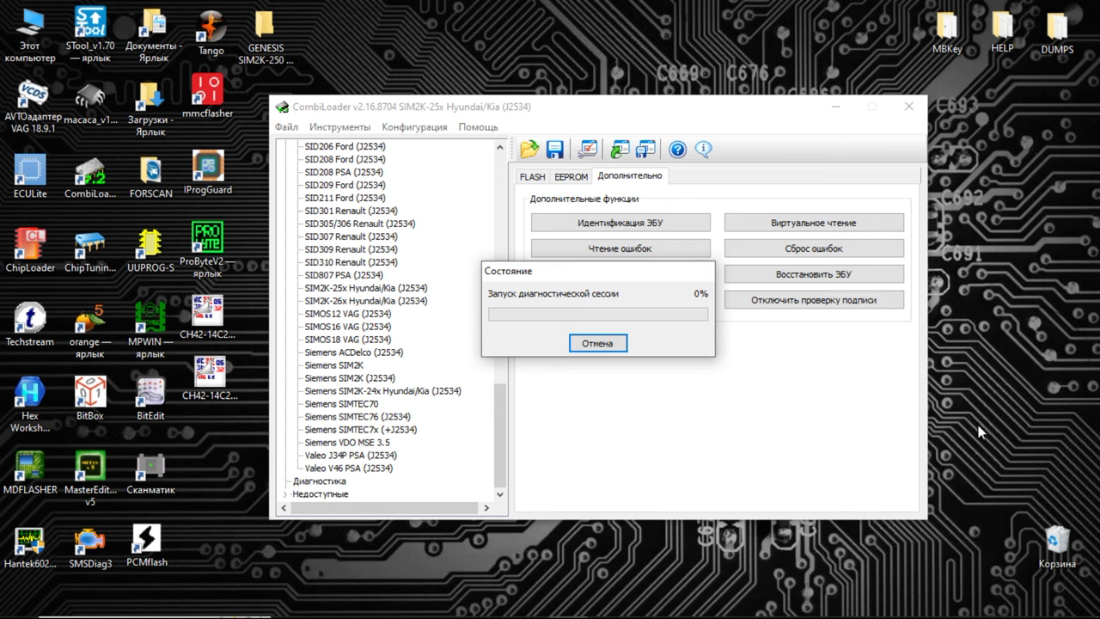
mouse_move(930, 605)
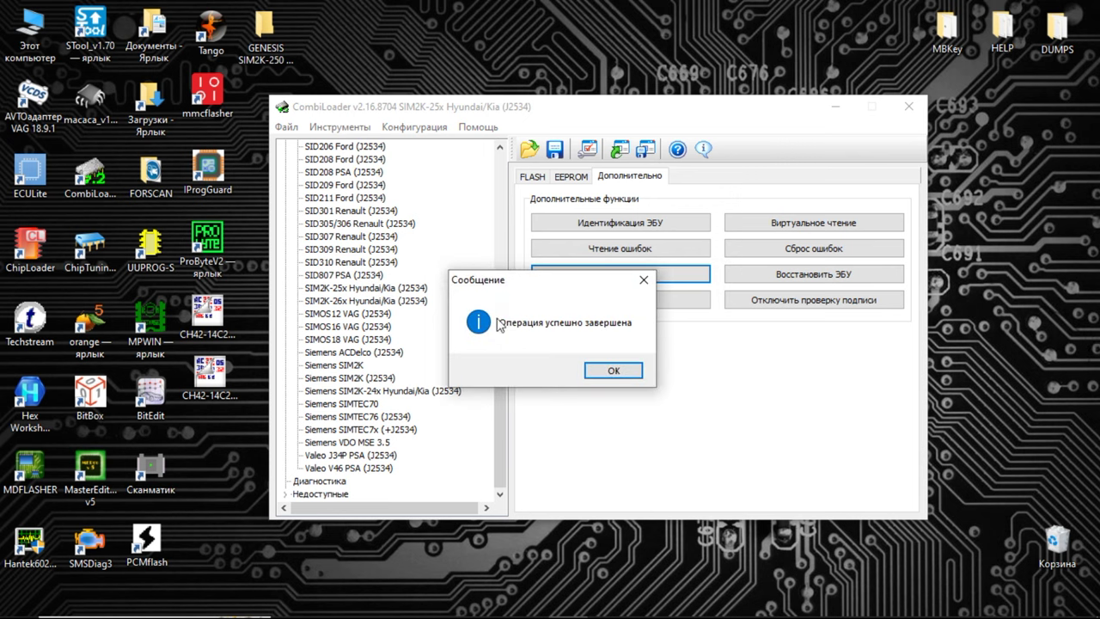
click(609, 370)
- Read the ECU's internal FLASH in Bench mode, agreeing to end the connection once reading is done
click(532, 178)
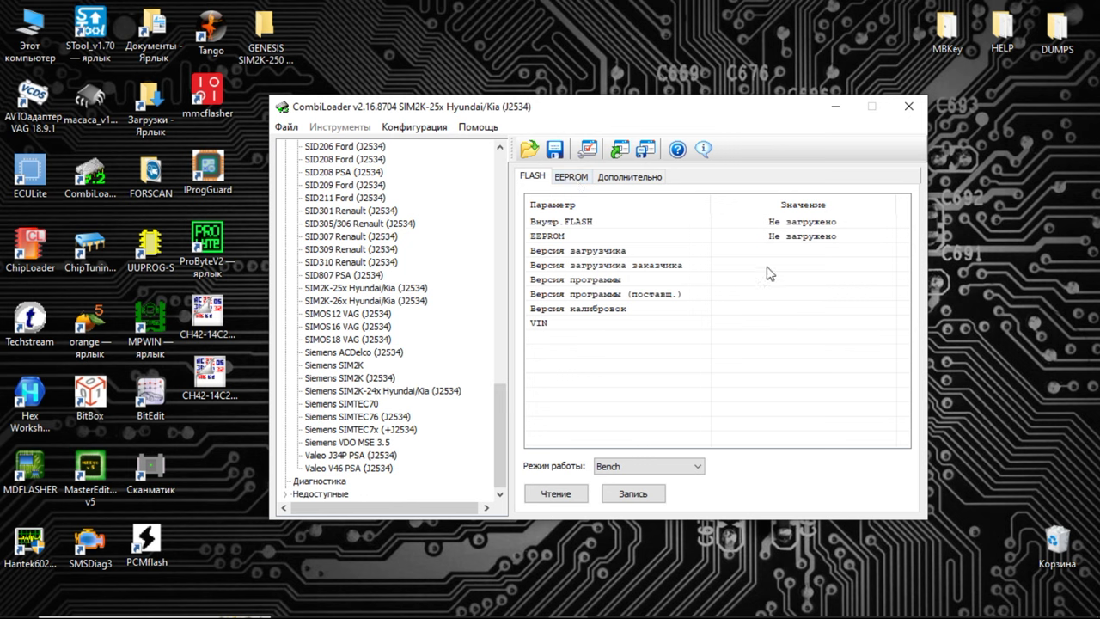
click(553, 497)
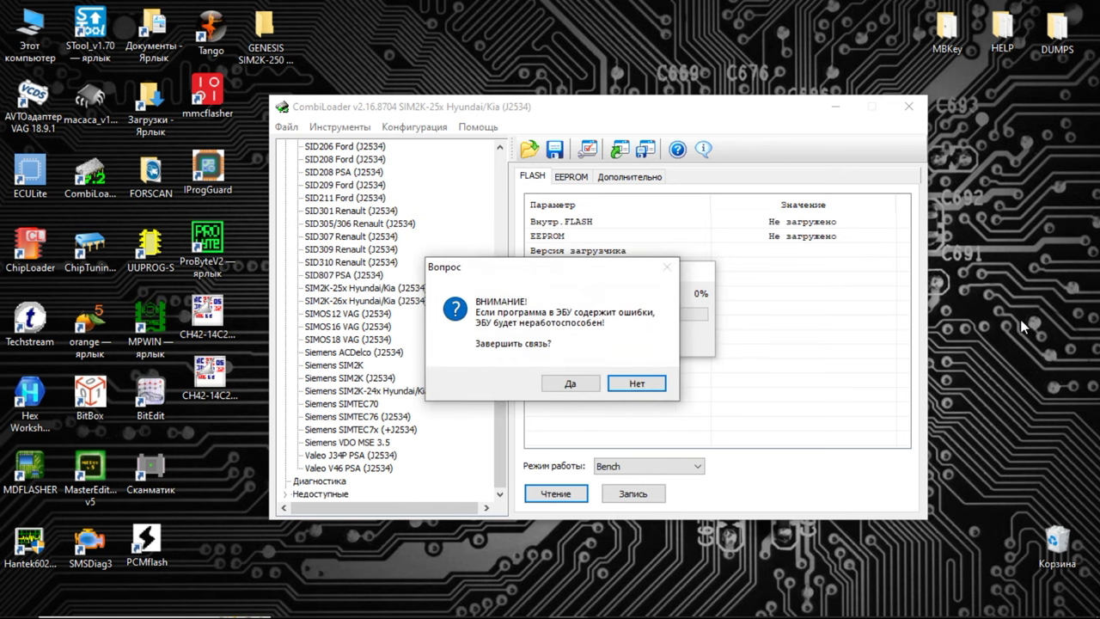
click(563, 387)
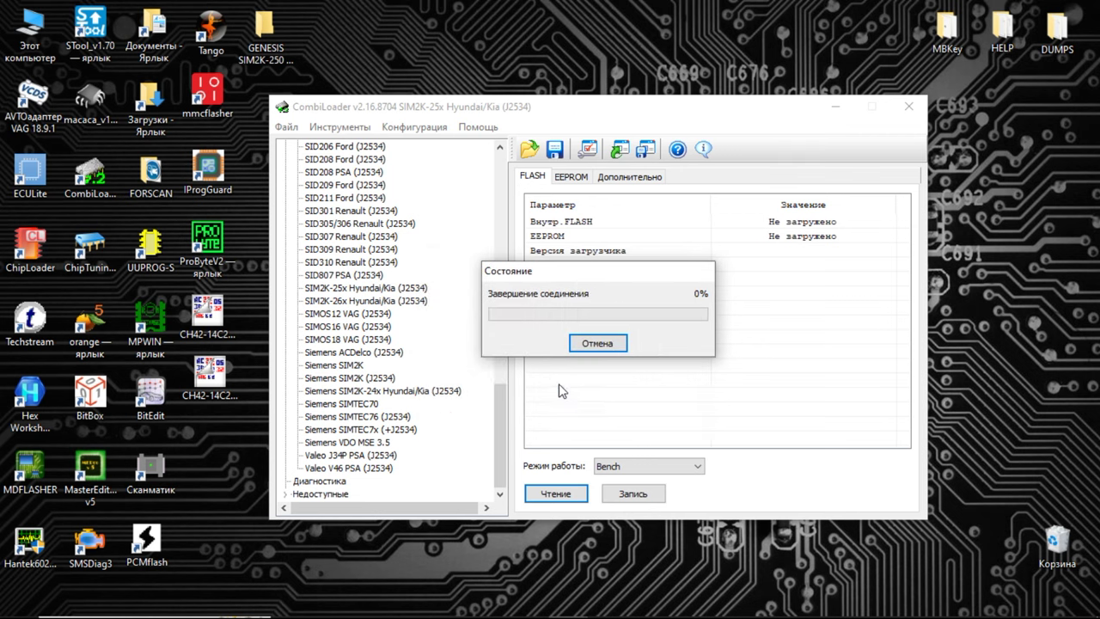
click(614, 371)
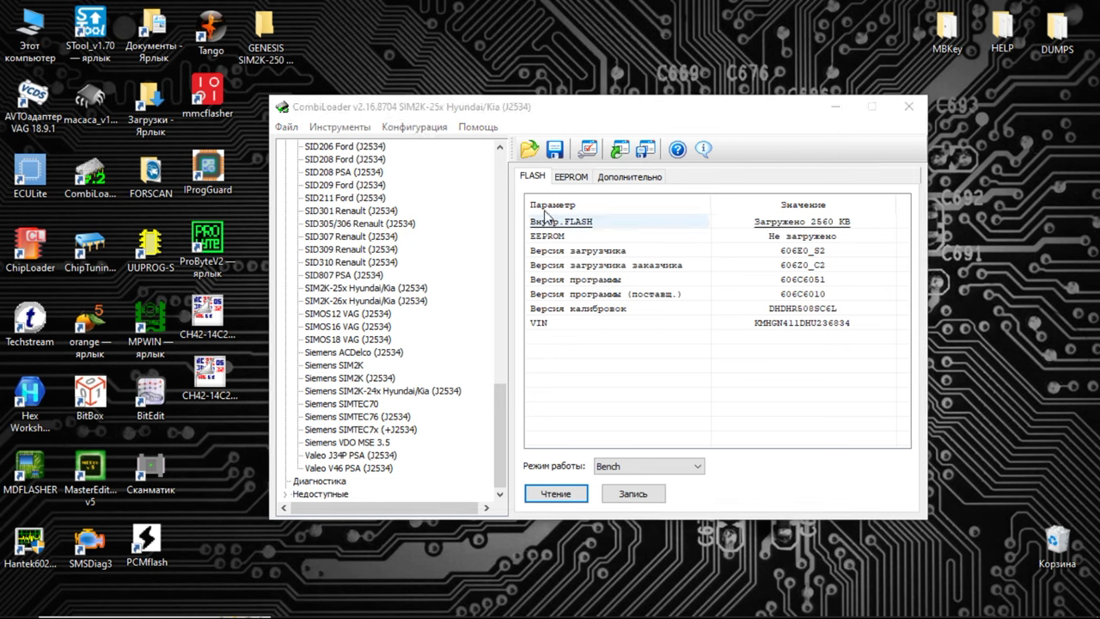
- Read the ECU's EEPROM in Bench mode and agree to end the connection
click(569, 177)
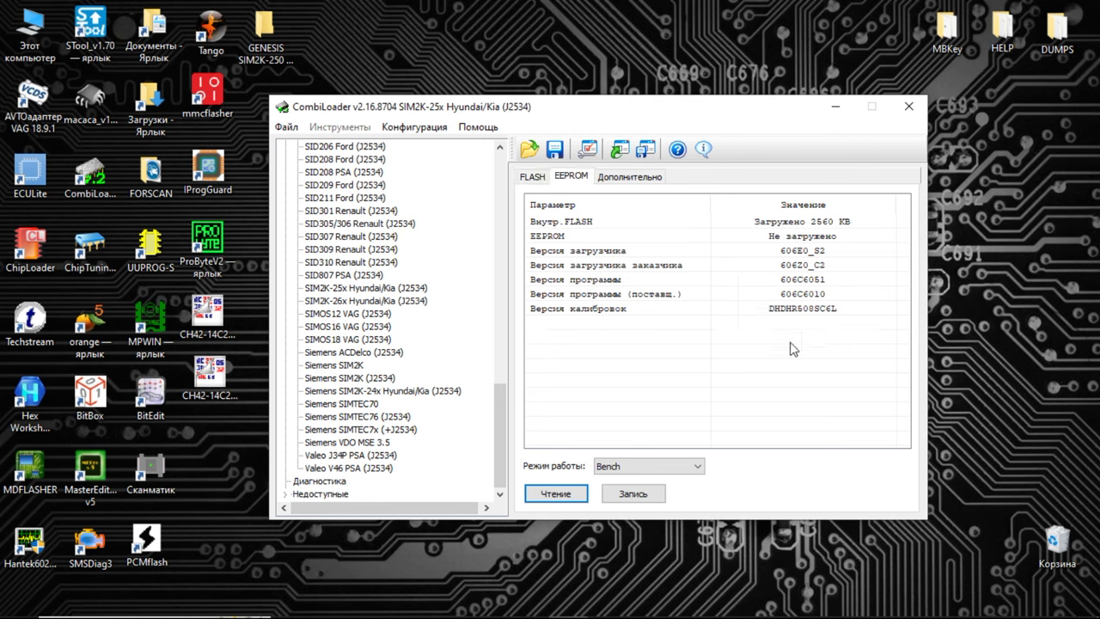
click(557, 495)
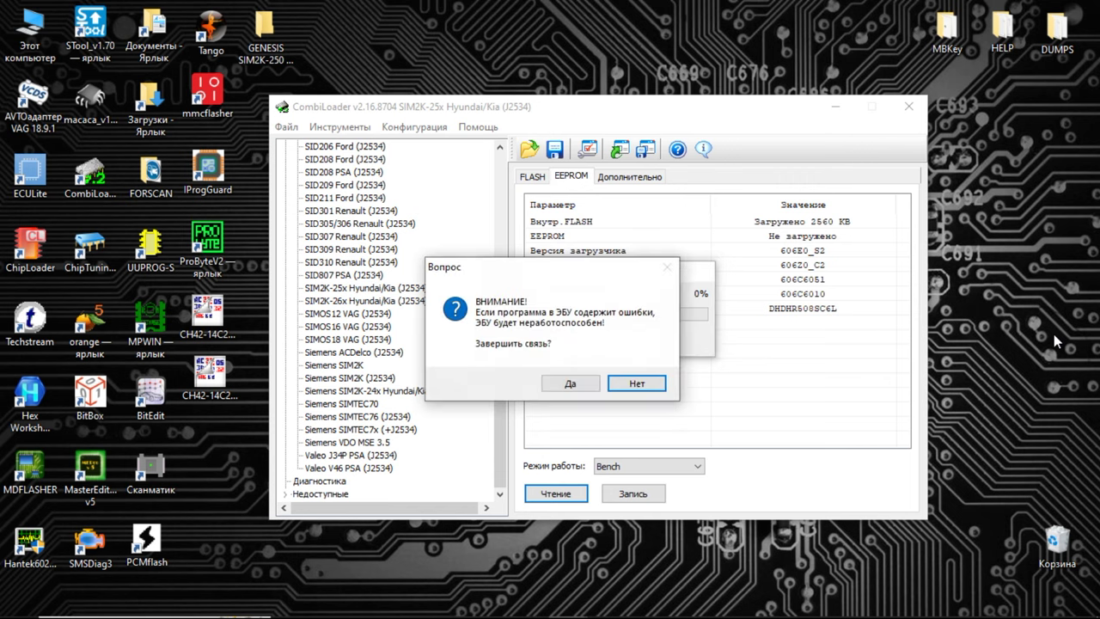
click(553, 385)
click(596, 370)
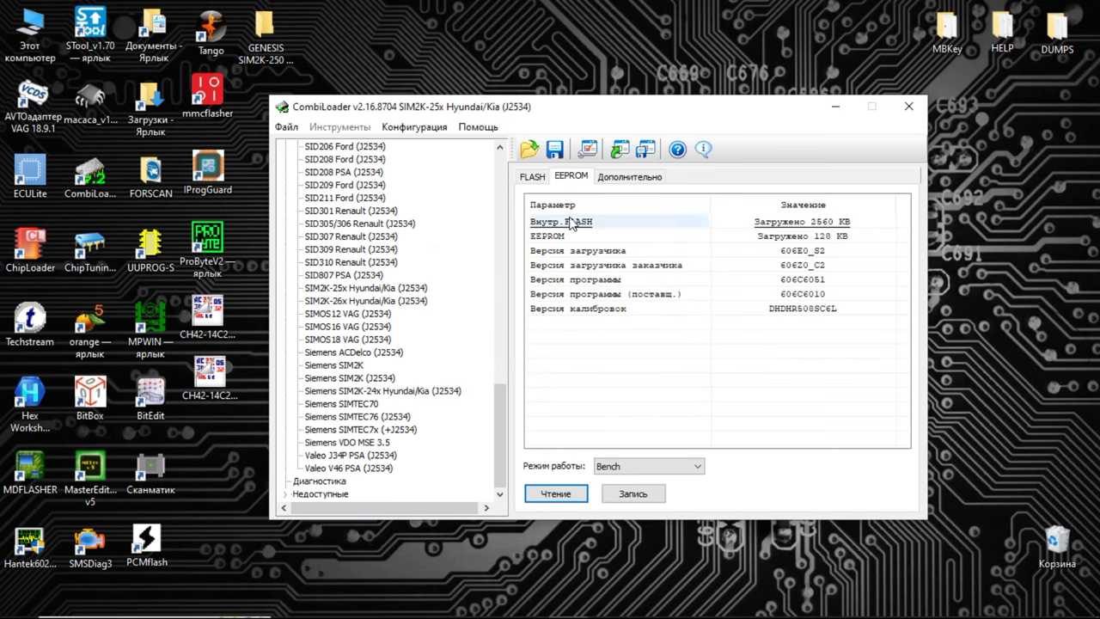
- Save the read data as container file DHDHR508SC6L_606C6010_606C6051 in the desktop folder GENESIS SIM2K-250 (C256MB790)
click(542, 177)
click(554, 150)
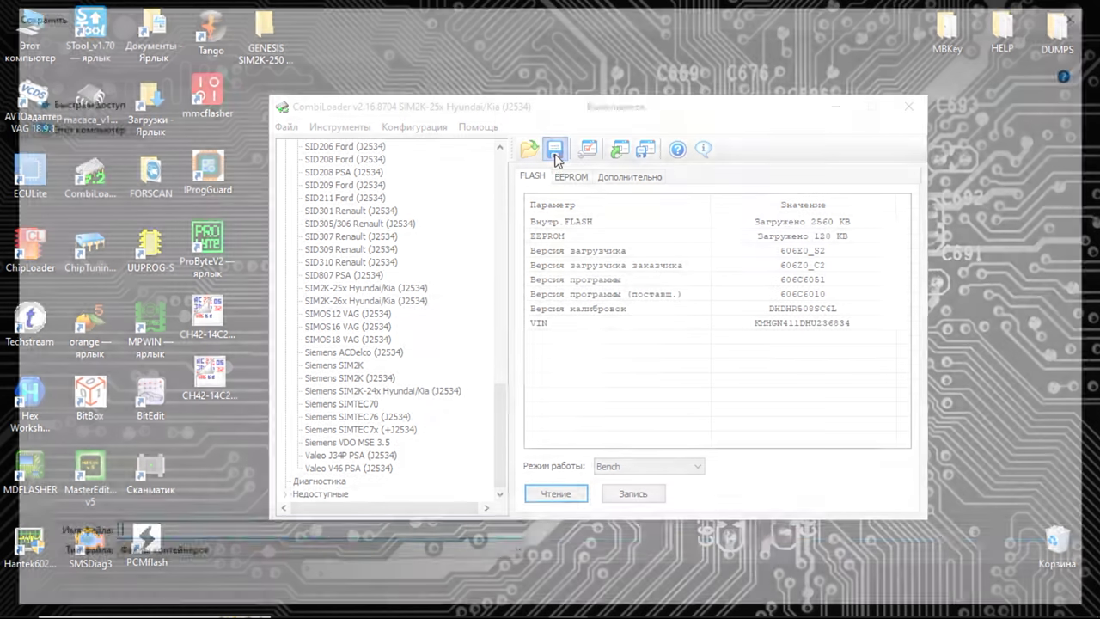
double_click(197, 130)
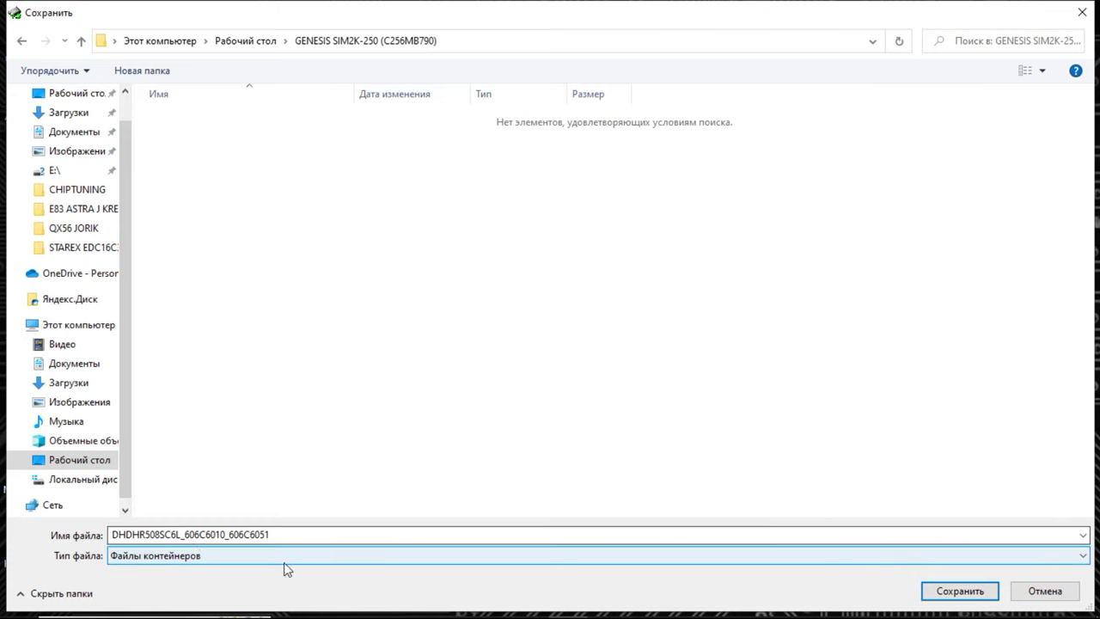
click(943, 590)
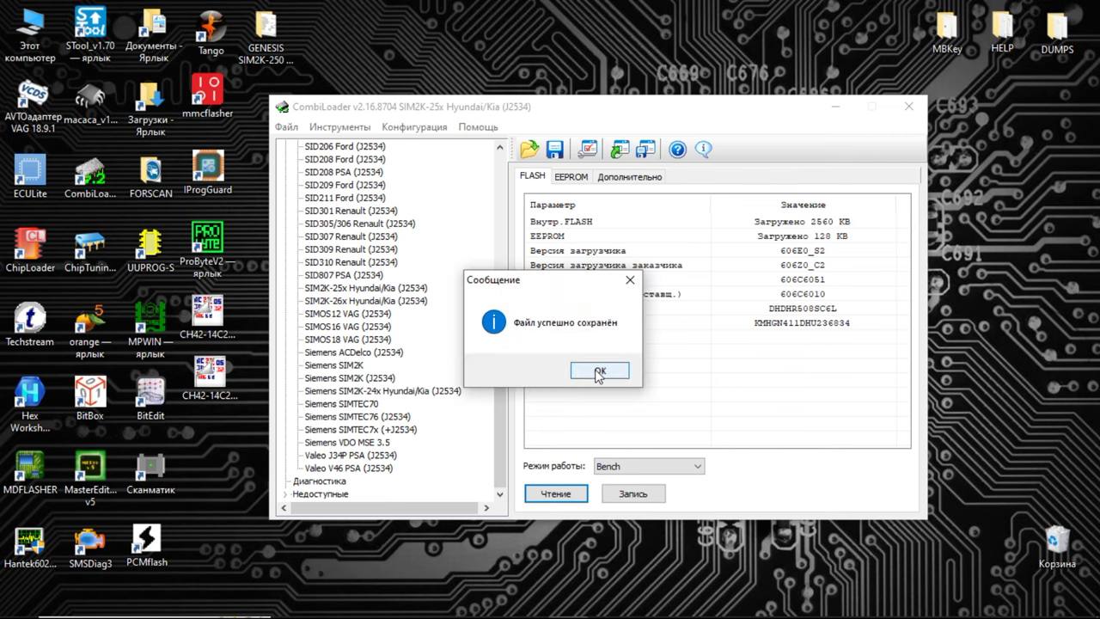
click(599, 371)
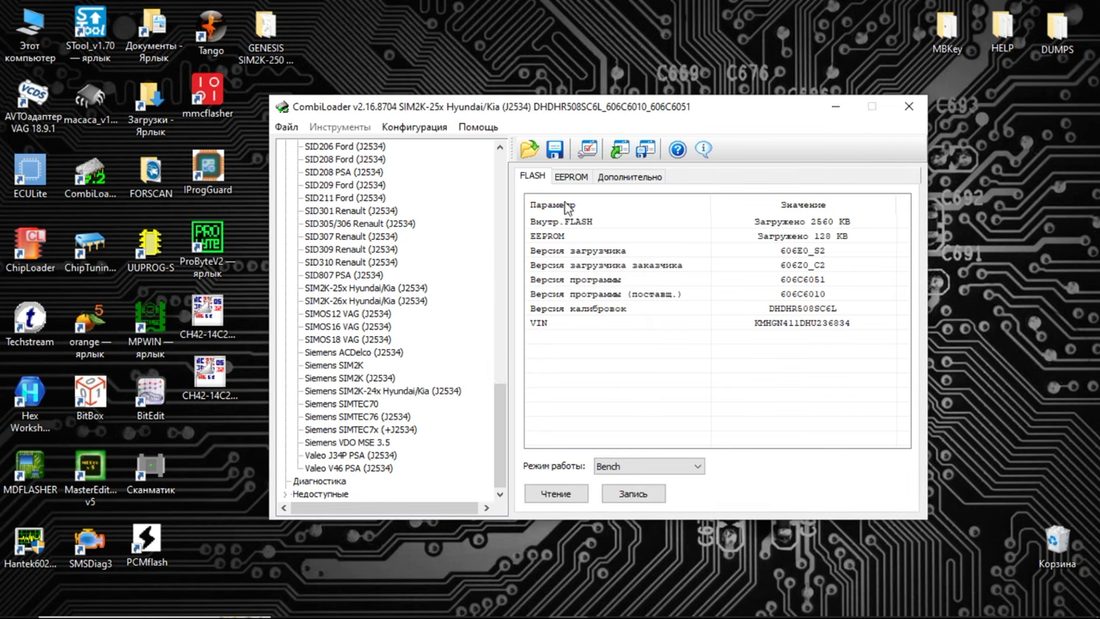
- Save the FLASH data separately as a FLASH-type file named DHDHR508SC6L_606C6010_606C6051 in the same folder
click(554, 149)
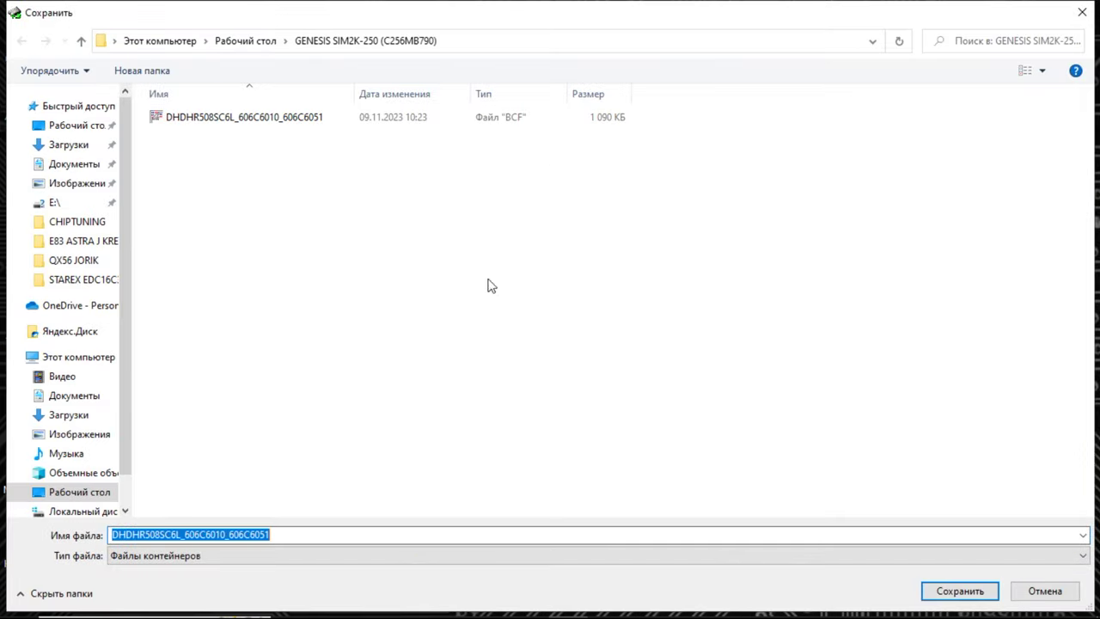
click(855, 555)
click(795, 585)
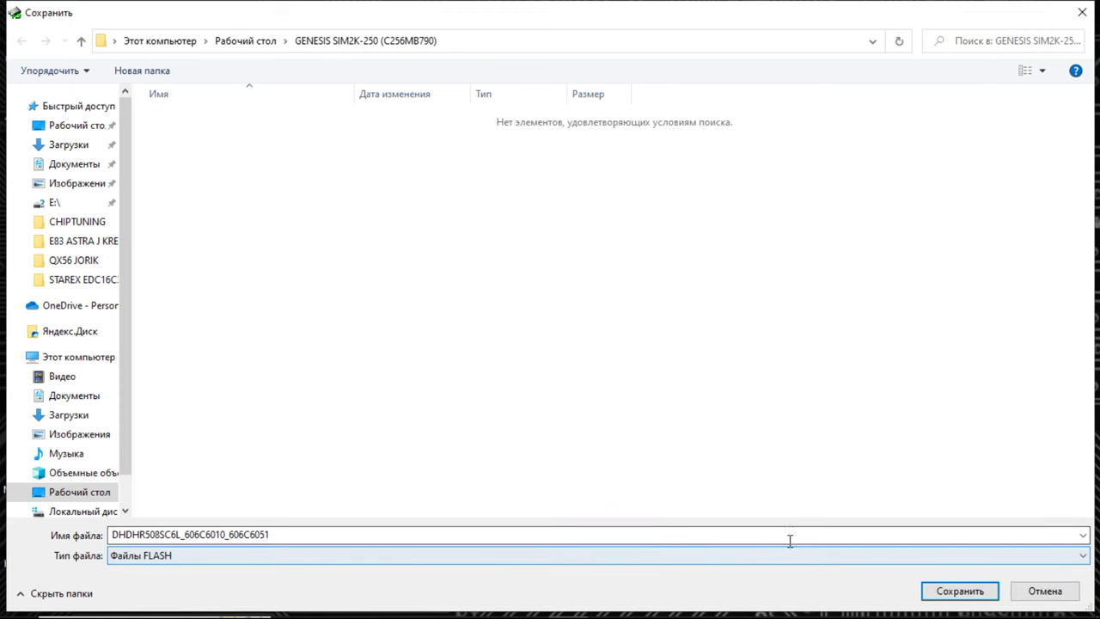
click(959, 591)
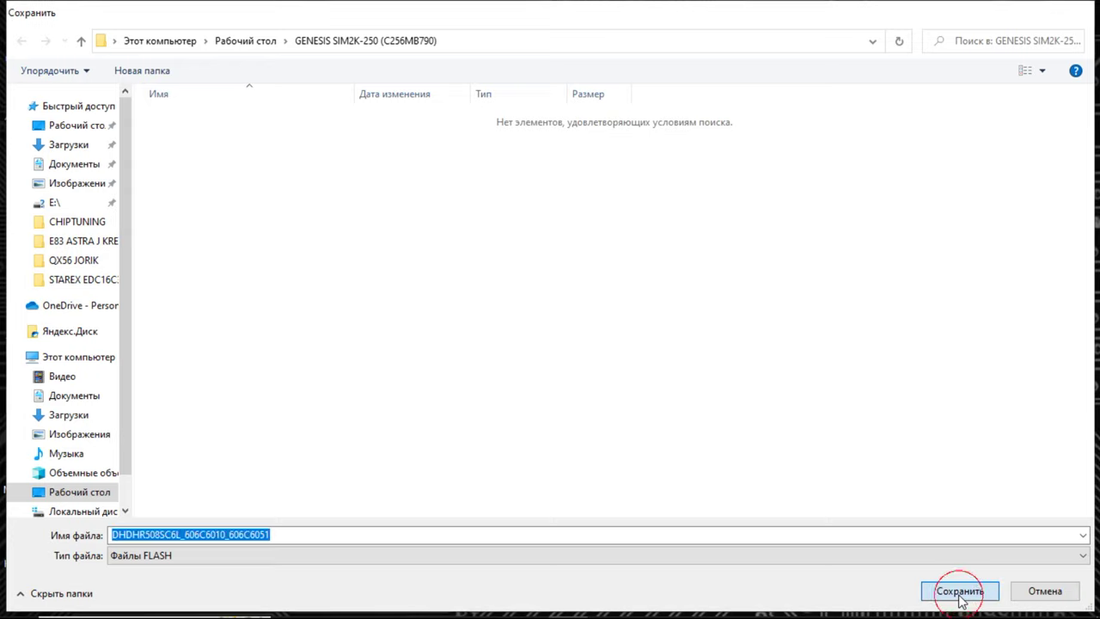
click(602, 371)
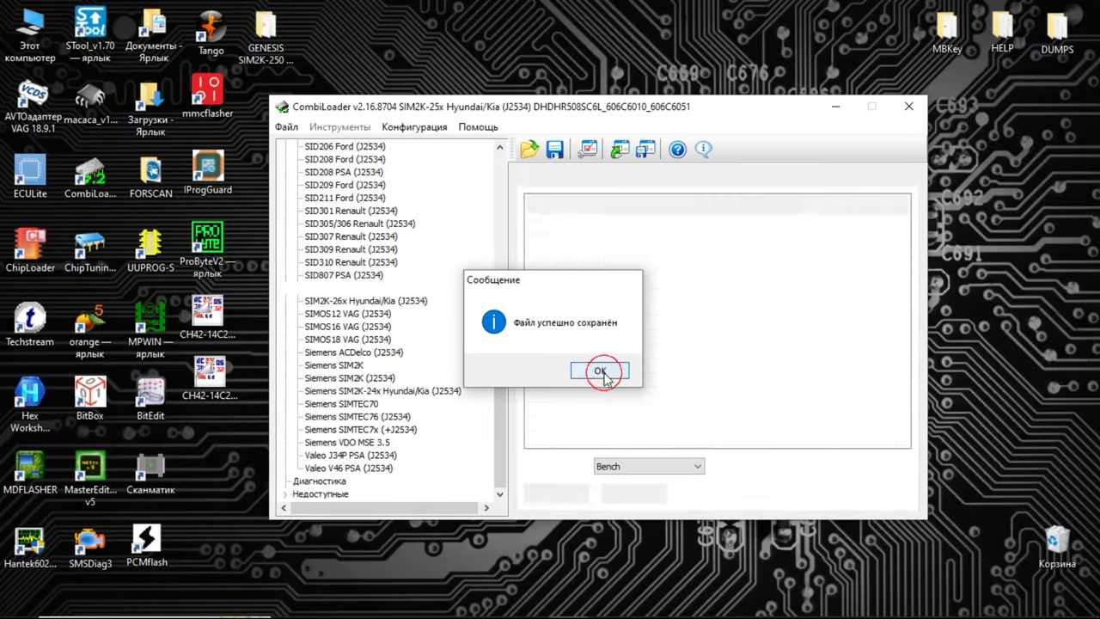
- Save the EEPROM data as an EEPROM-type file named DHDHR508SC6L_606C6010_606C6051 in the same folder
click(580, 179)
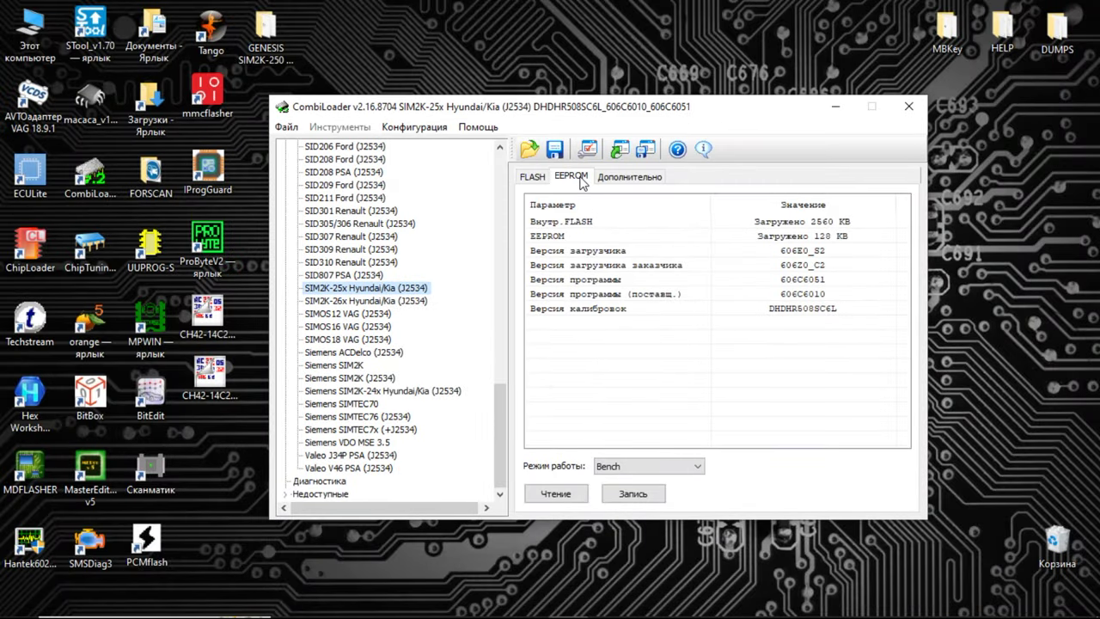
click(554, 149)
click(584, 561)
click(589, 596)
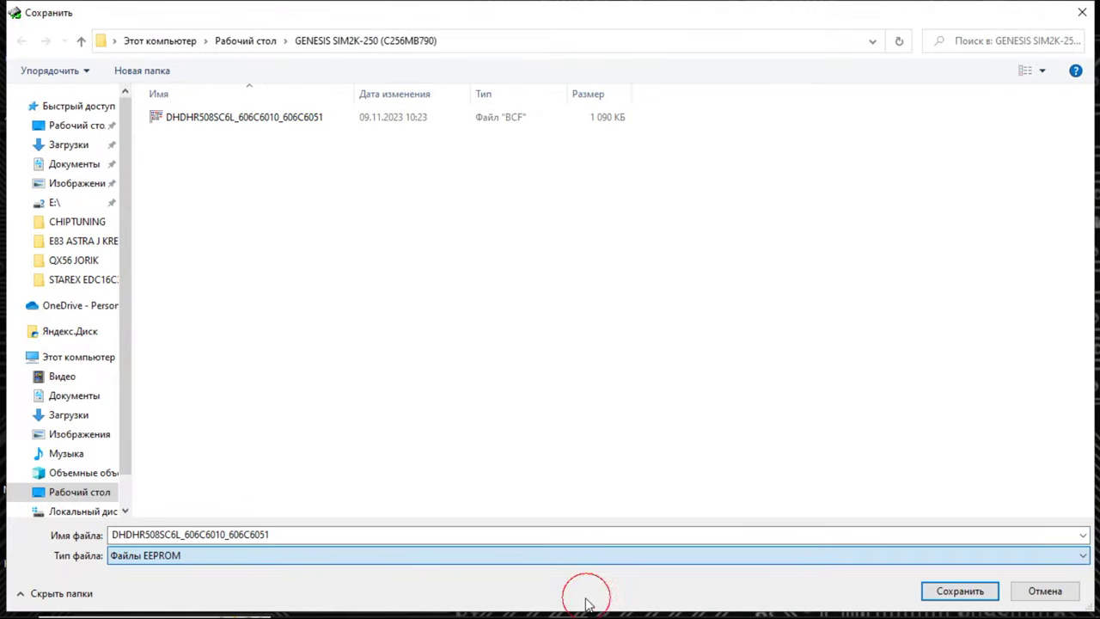
click(954, 592)
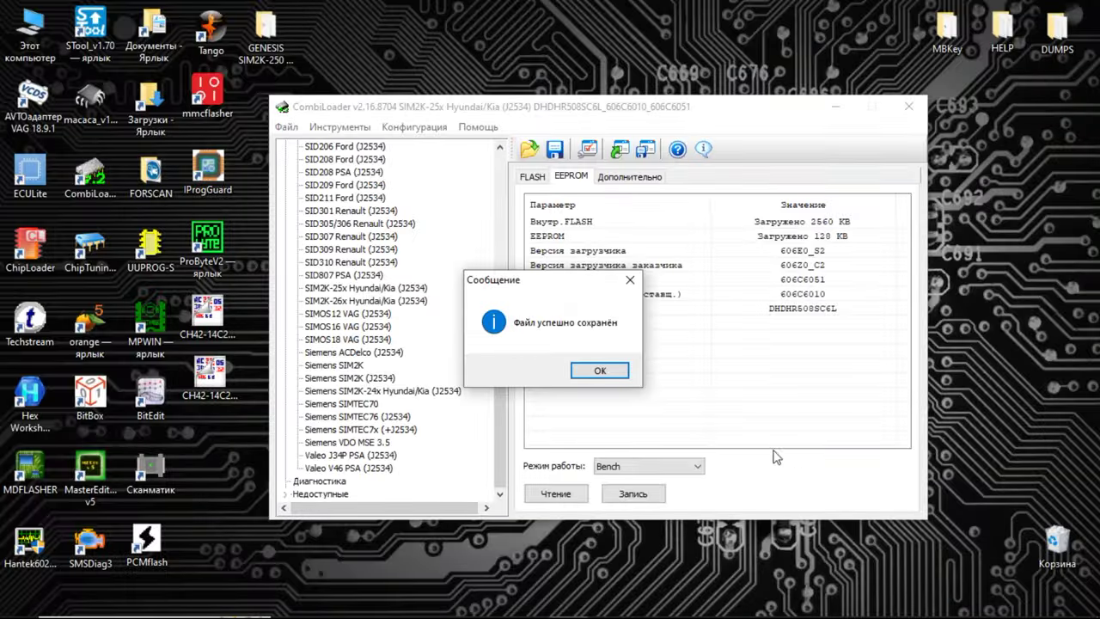
click(592, 376)
- Examine the contents of the saved BCF, BIN and EEP files from the GENESIS SIM2K-250 (C256MB790) folder in the hex viewer
click(266, 36)
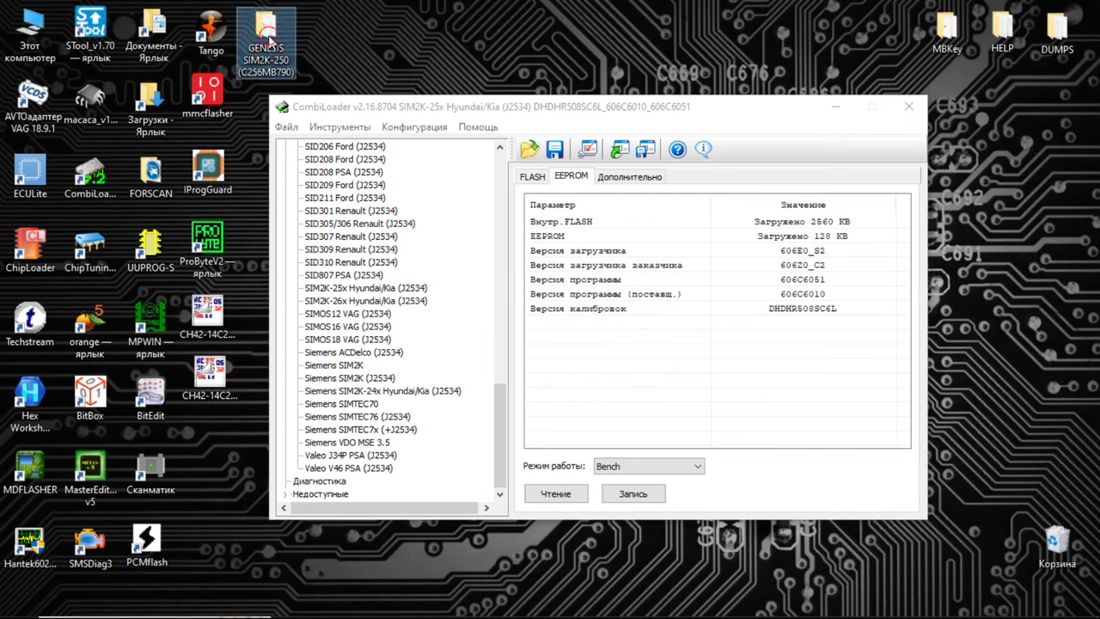
double_click(266, 36)
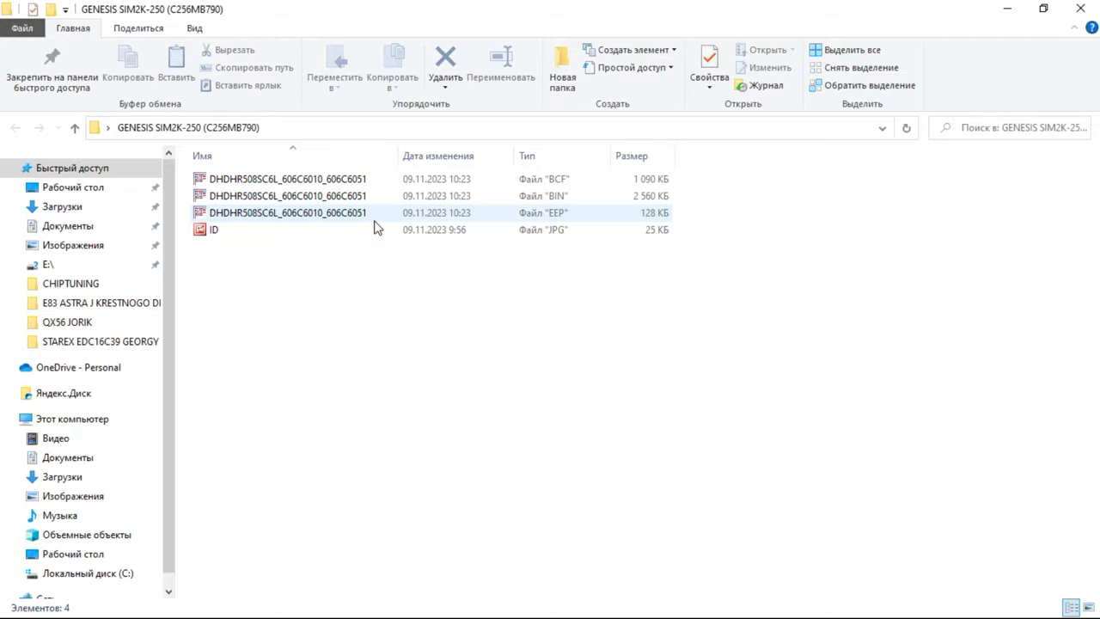
double_click(370, 180)
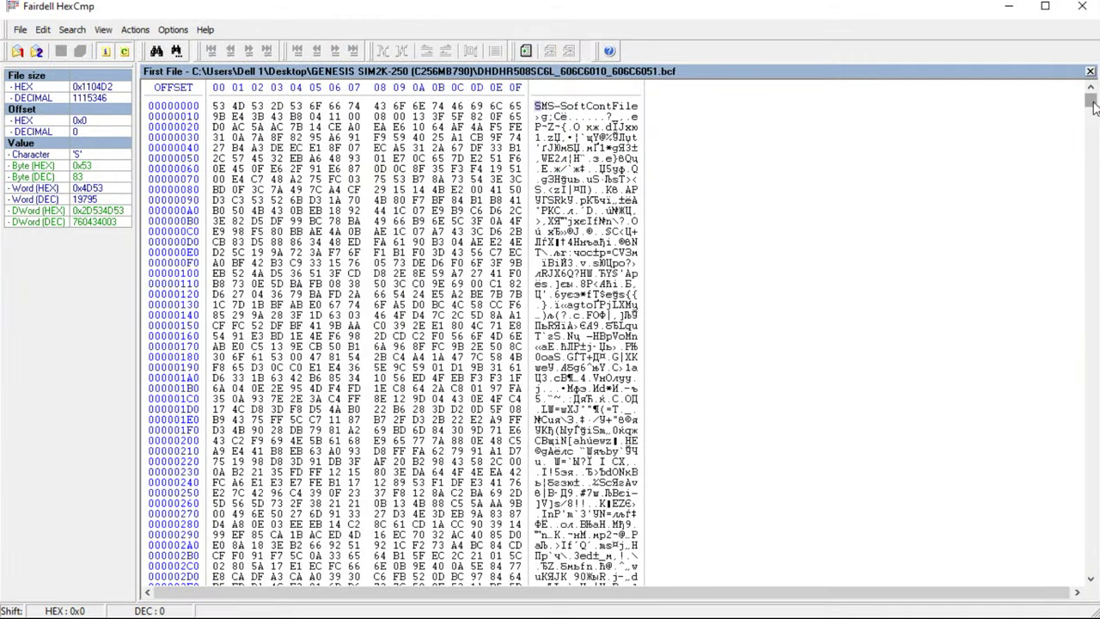
mouse_move(1090, 99)
mouse_down()
mouse_move(1090, 138)
mouse_move(1090, 97)
mouse_up()
click(1081, 6)
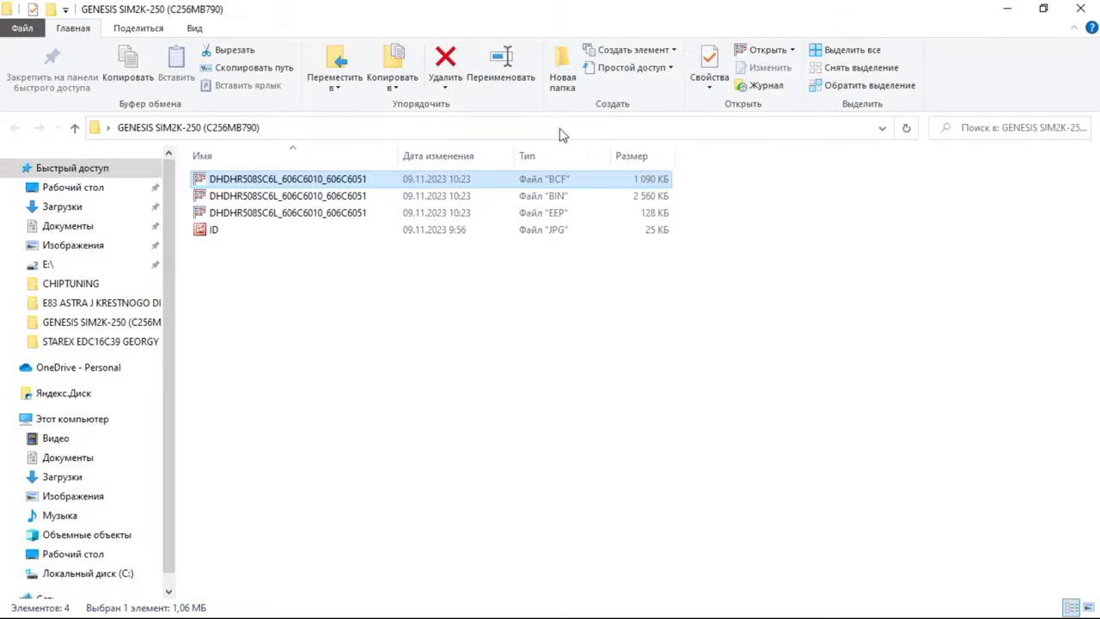
click(309, 199)
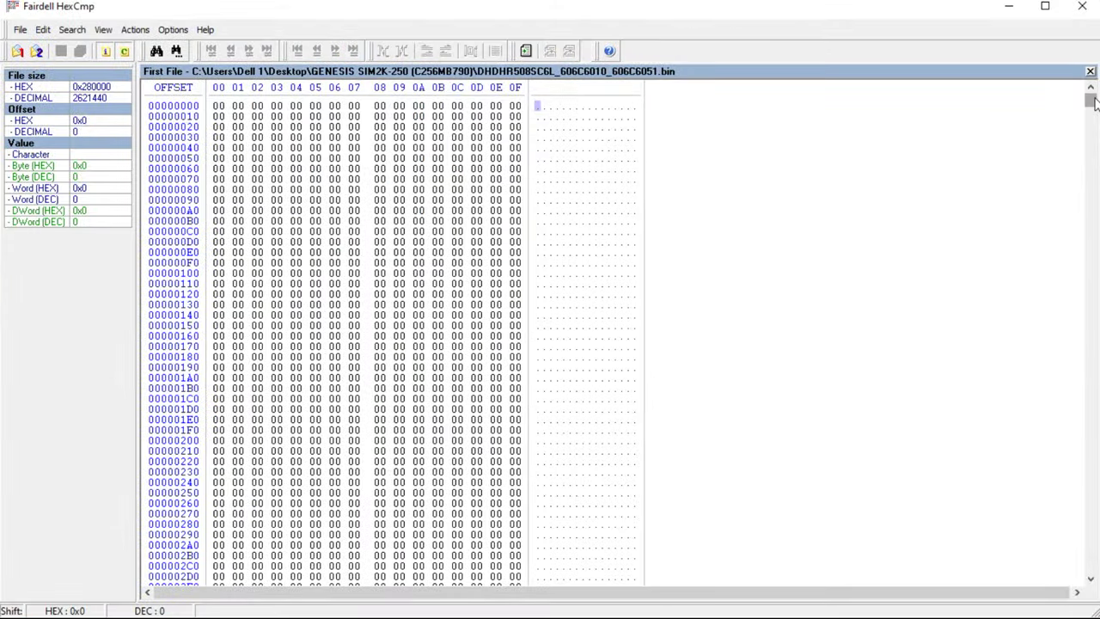
mouse_move(1090, 101)
mouse_down()
mouse_move(1090, 173)
mouse_move(1089, 96)
mouse_up()
click(1081, 6)
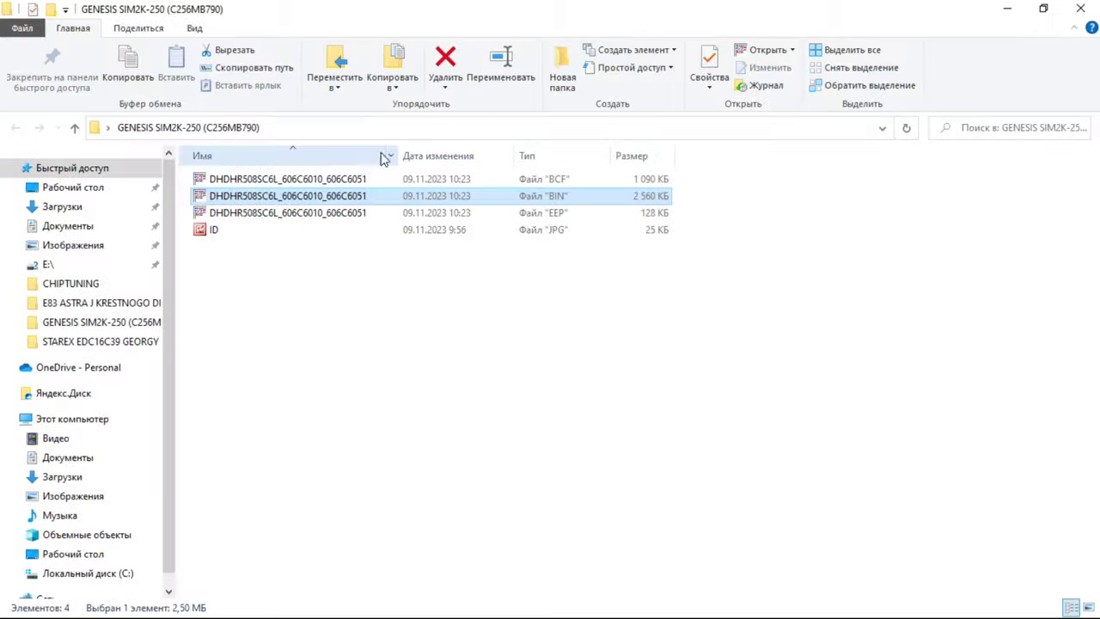
double_click(324, 214)
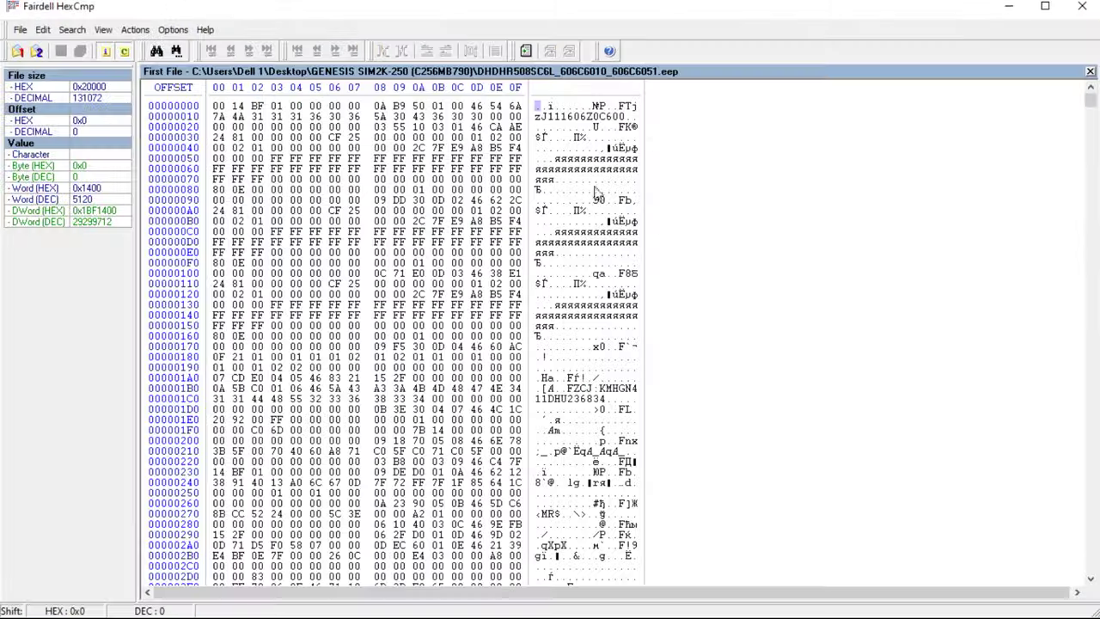
mouse_move(1090, 103)
mouse_down()
mouse_move(1090, 209)
mouse_move(1090, 96)
mouse_up()
click(1085, 9)
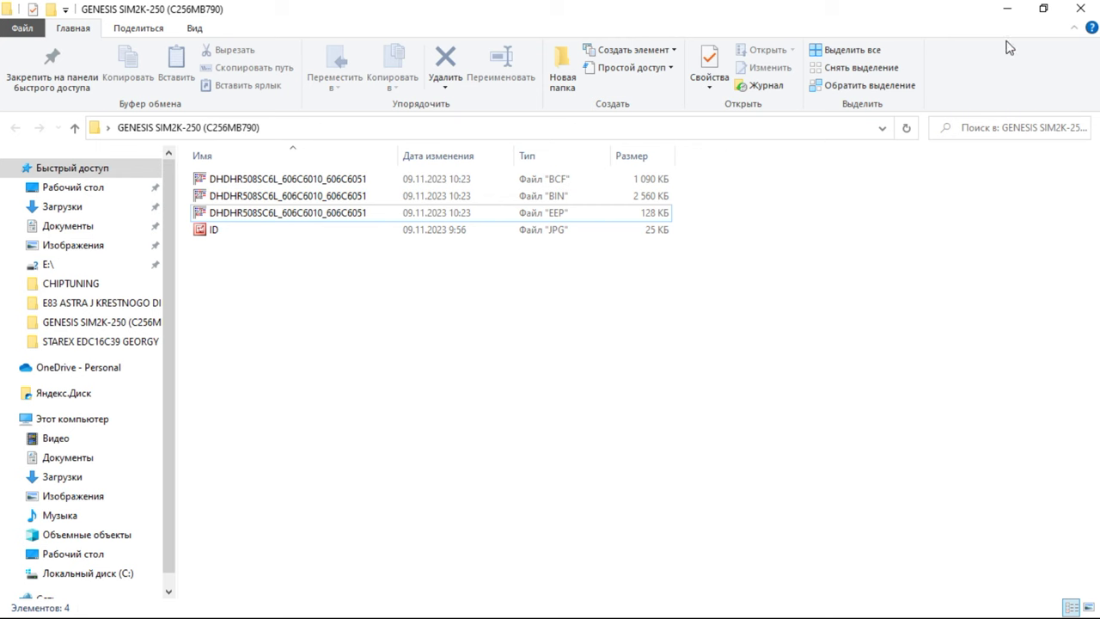
click(1095, 11)
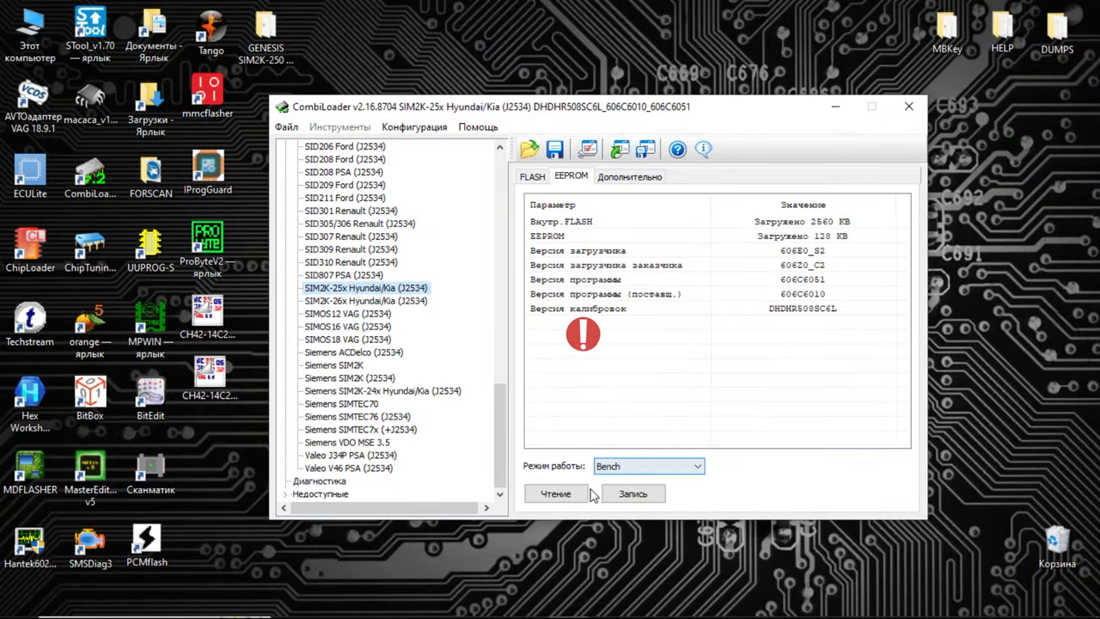
- Show the additional ECU functions, and reopen the GENESIS SIM2K-250 (C256MB790) folder on the desktop
click(636, 177)
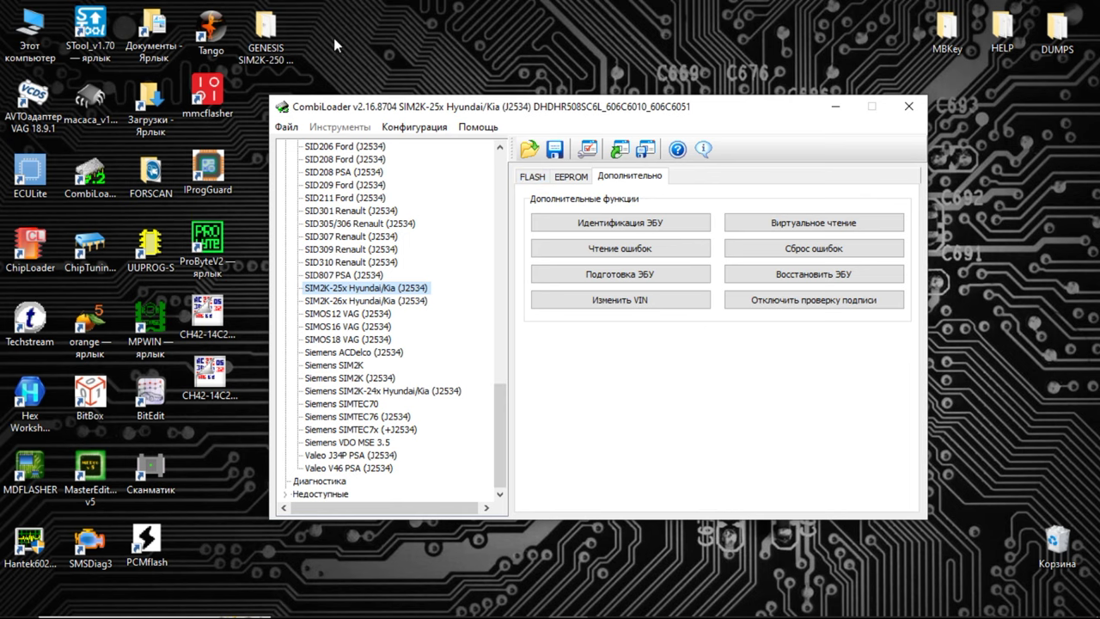
double_click(266, 32)
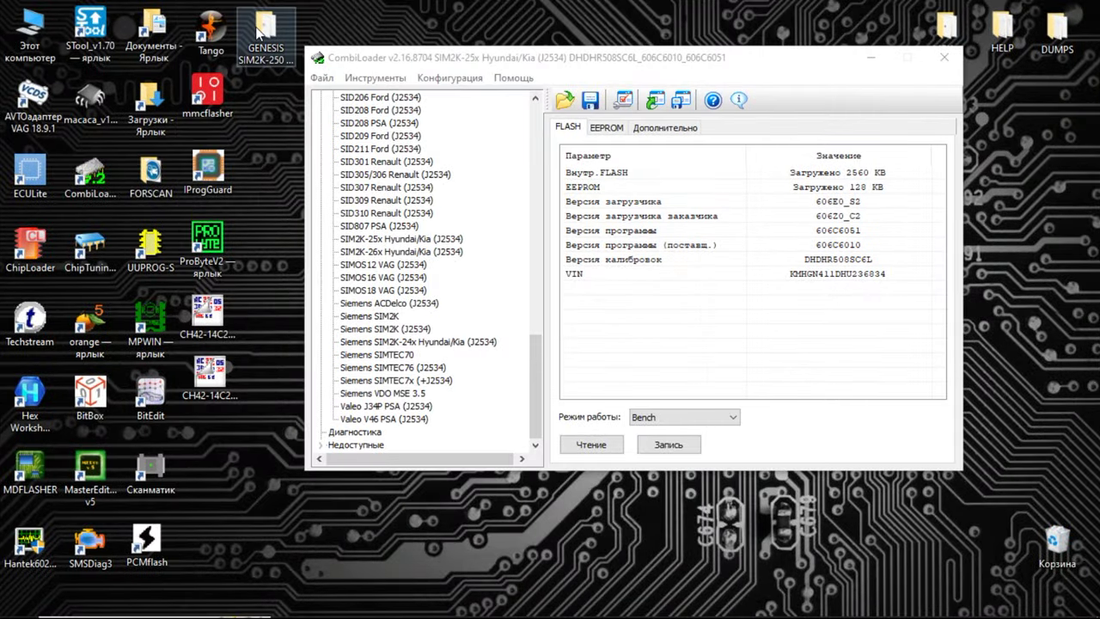
double_click(257, 32)
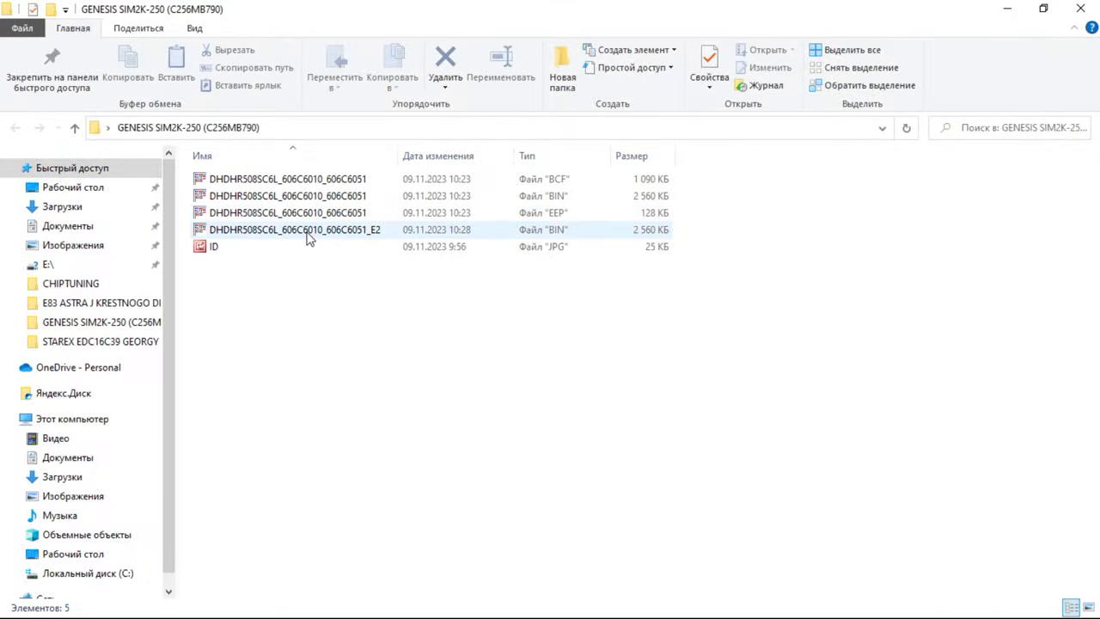
- Load the modified FLASH file DHDHR508SC6L_606C6010_606C6051_E2.bin from the GENESIS SIM2K-250 (C256MB790) folder into CombiLoader
click(1081, 8)
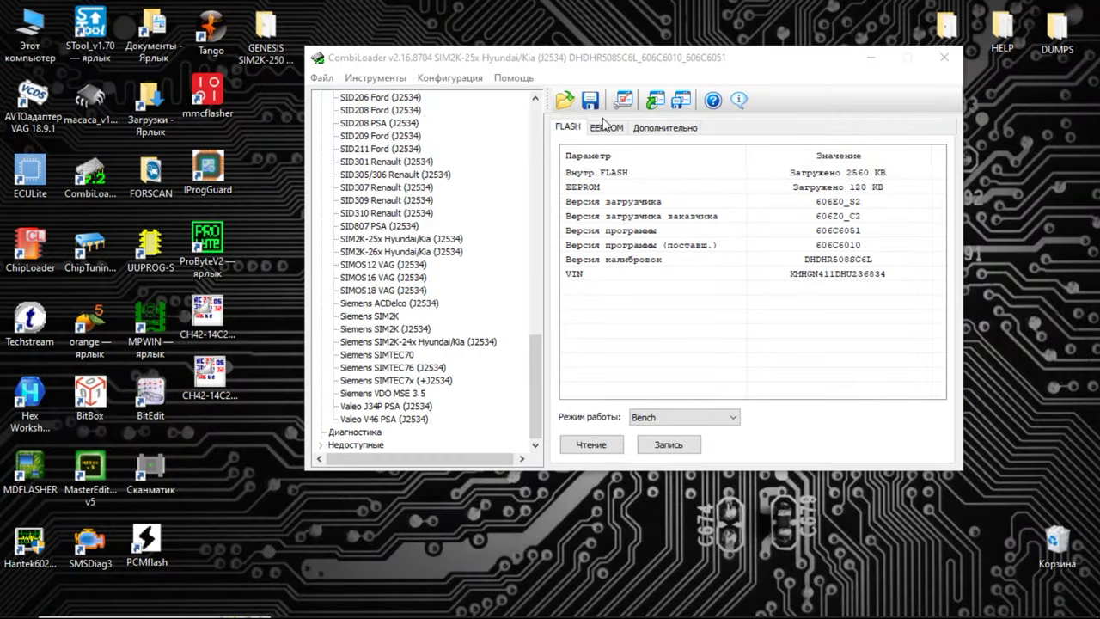
click(564, 100)
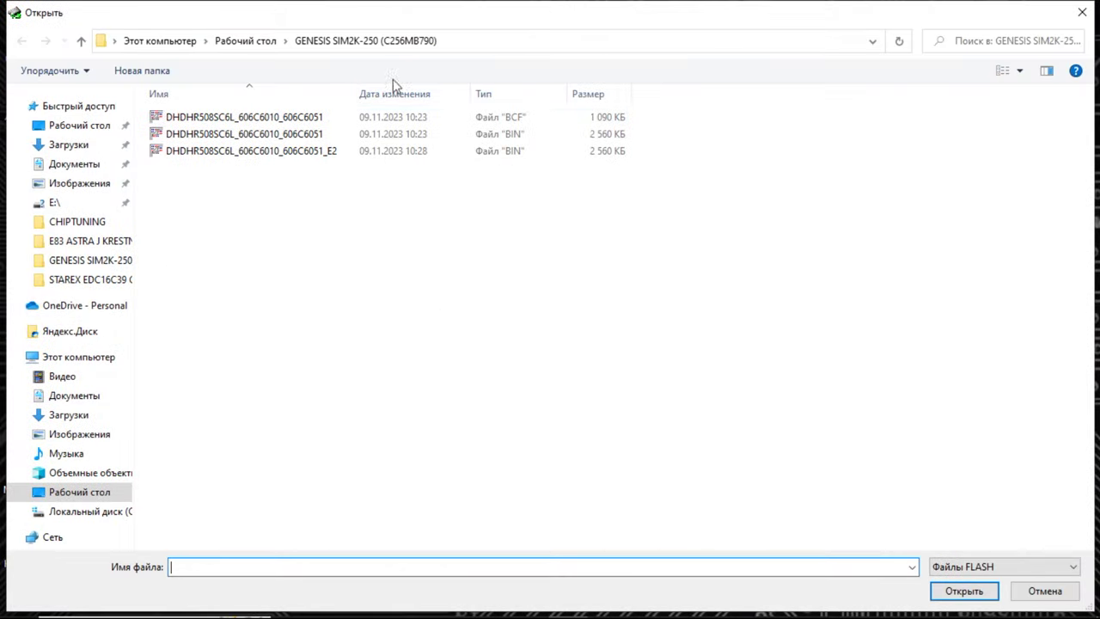
double_click(295, 151)
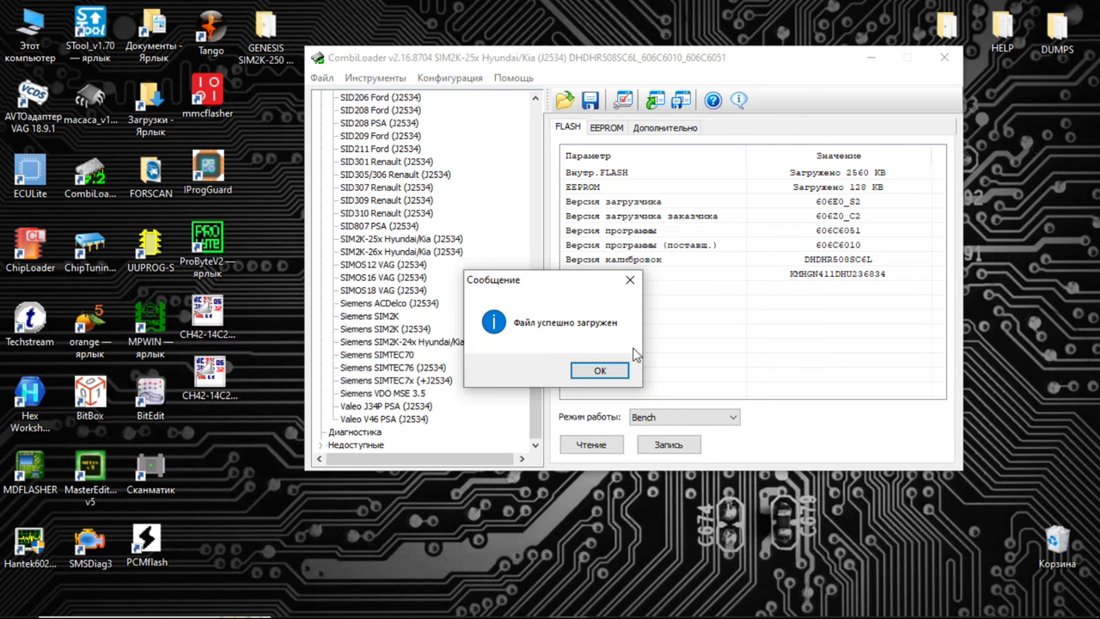
click(613, 371)
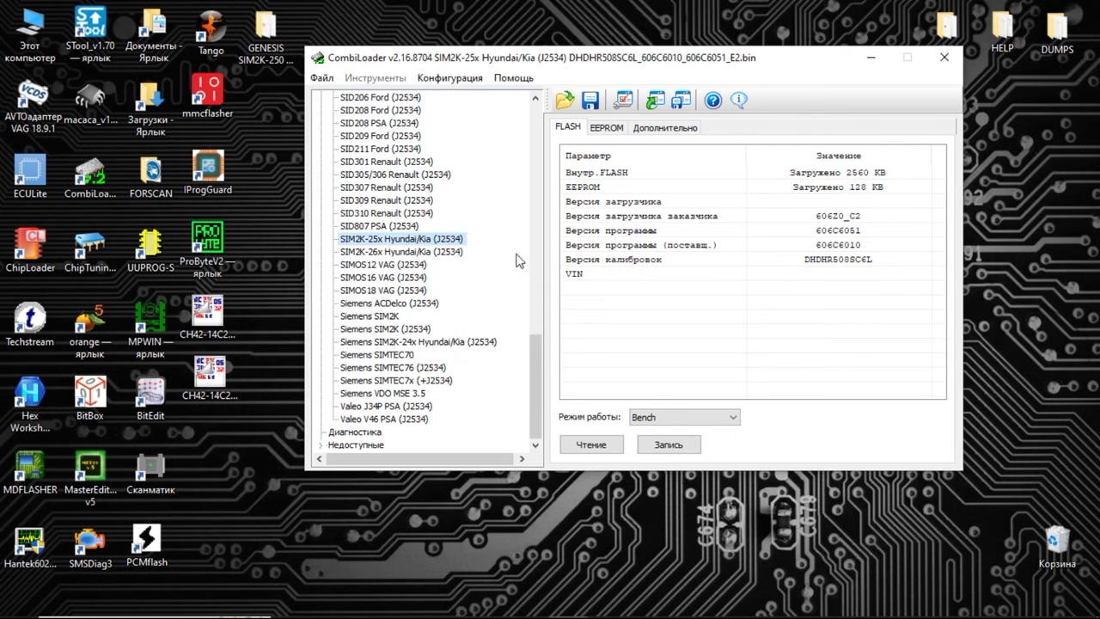
- Write only the calibrations of the loaded FLASH file to the ECU, and end the connection
click(670, 447)
click(574, 370)
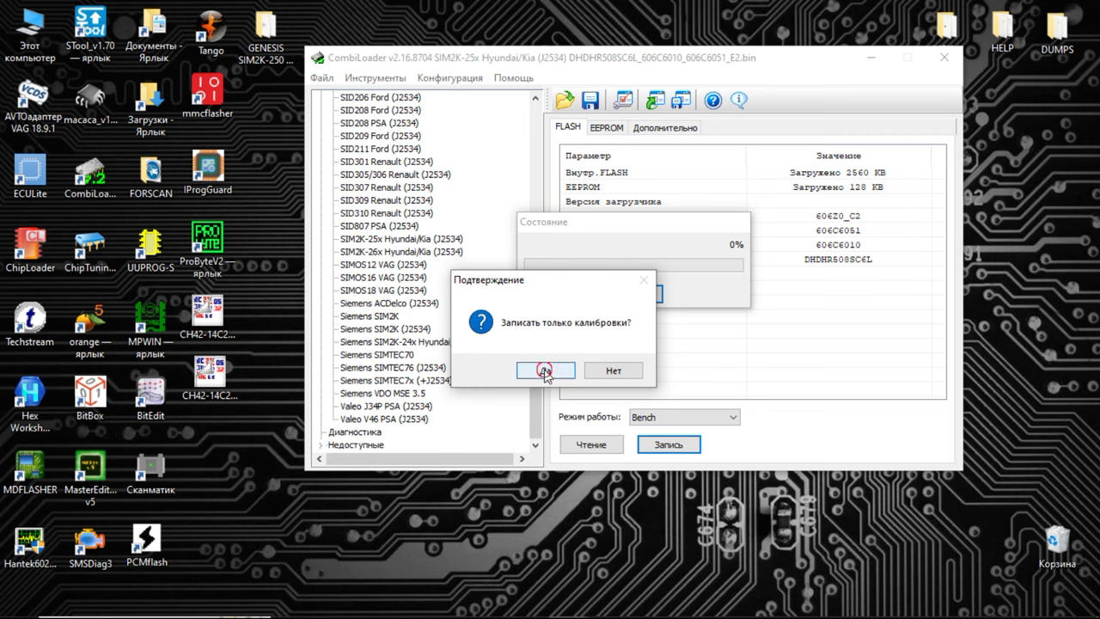
click(545, 370)
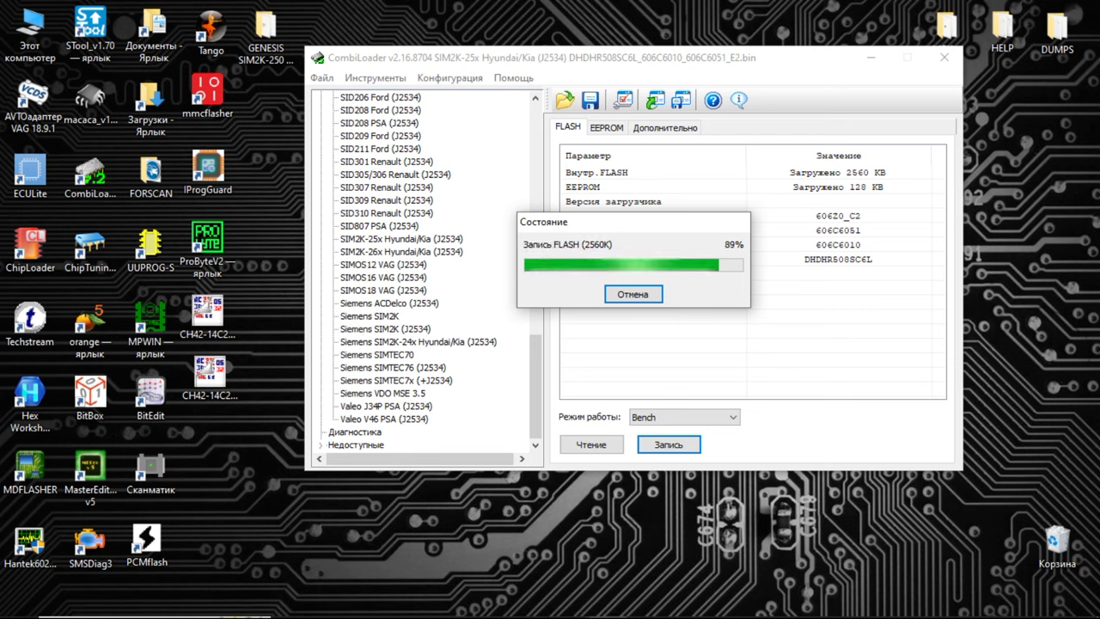
key(Escape)
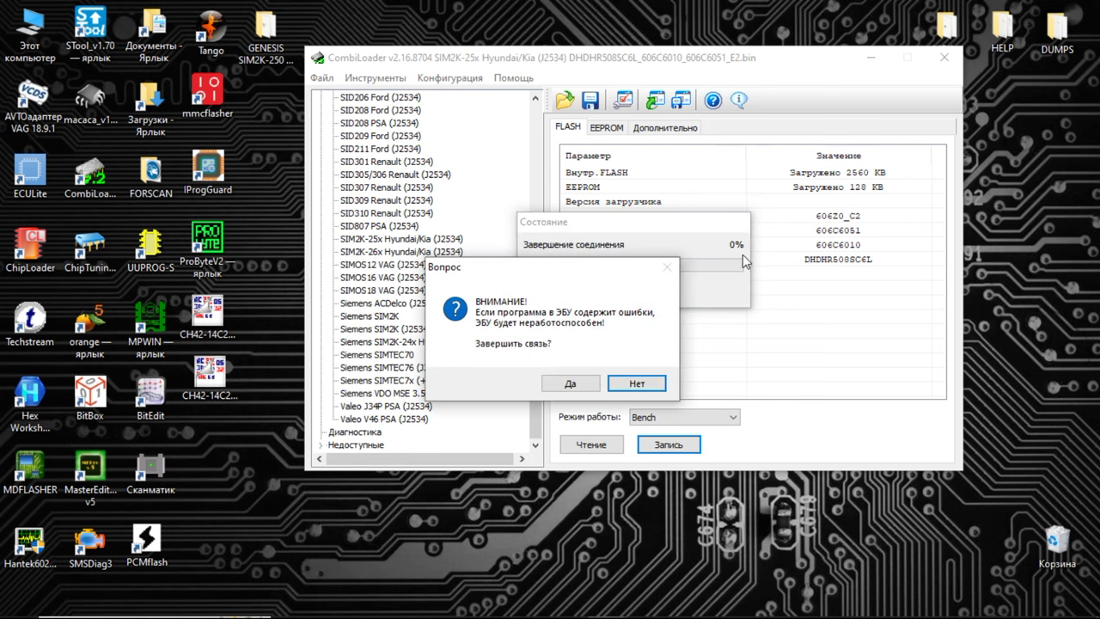
click(554, 385)
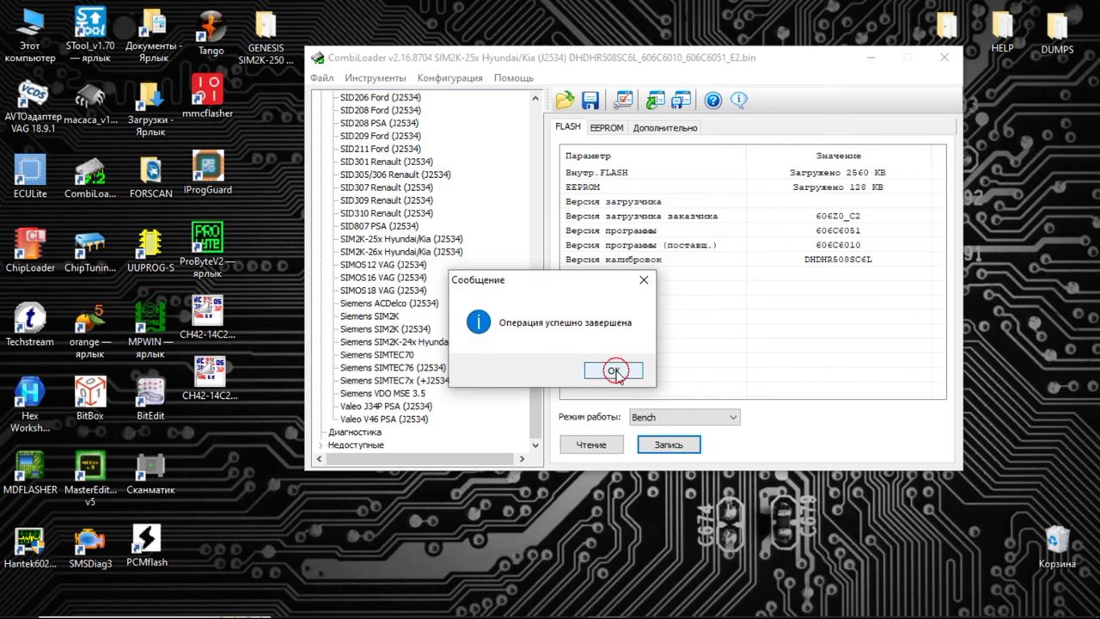
click(614, 371)
- Read the ECU again in Bench mode, and end the connection
drag(773, 58, 766, 81)
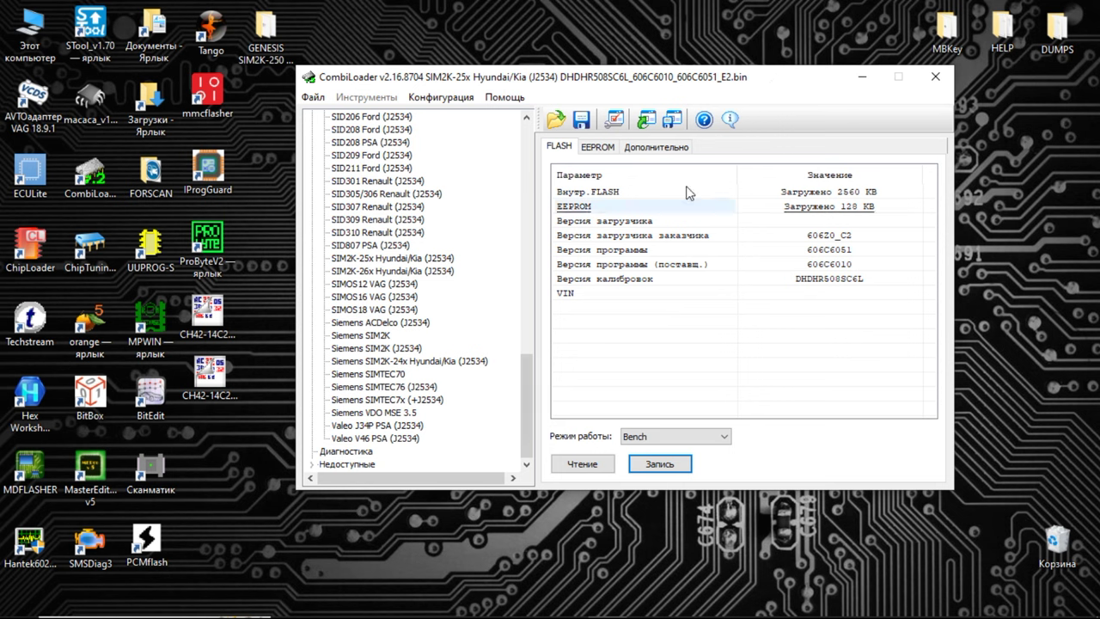
click(582, 463)
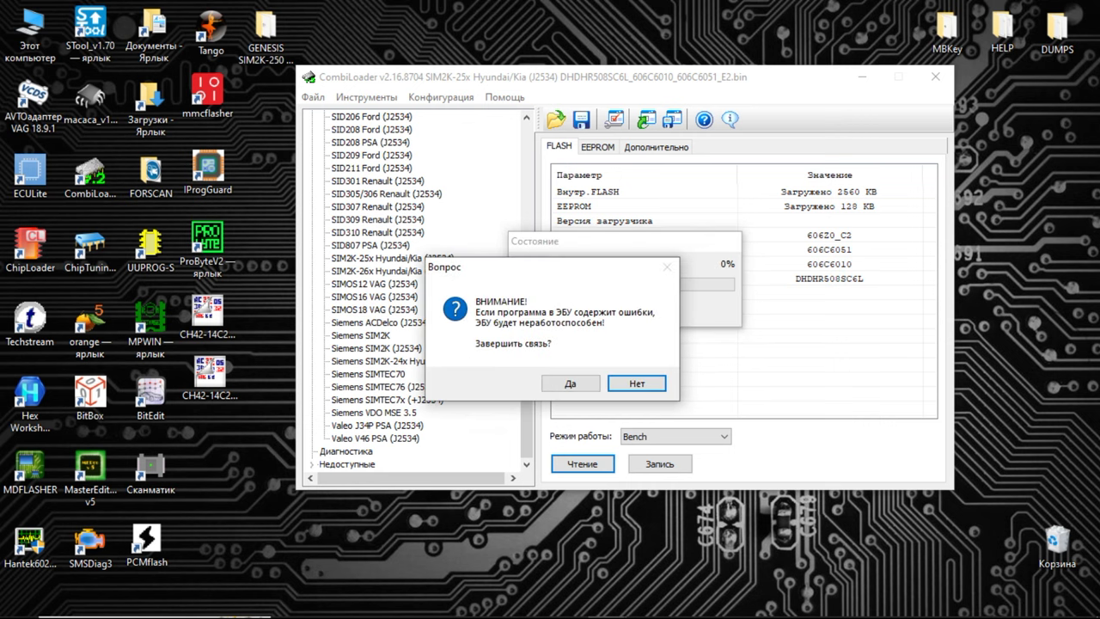
click(573, 380)
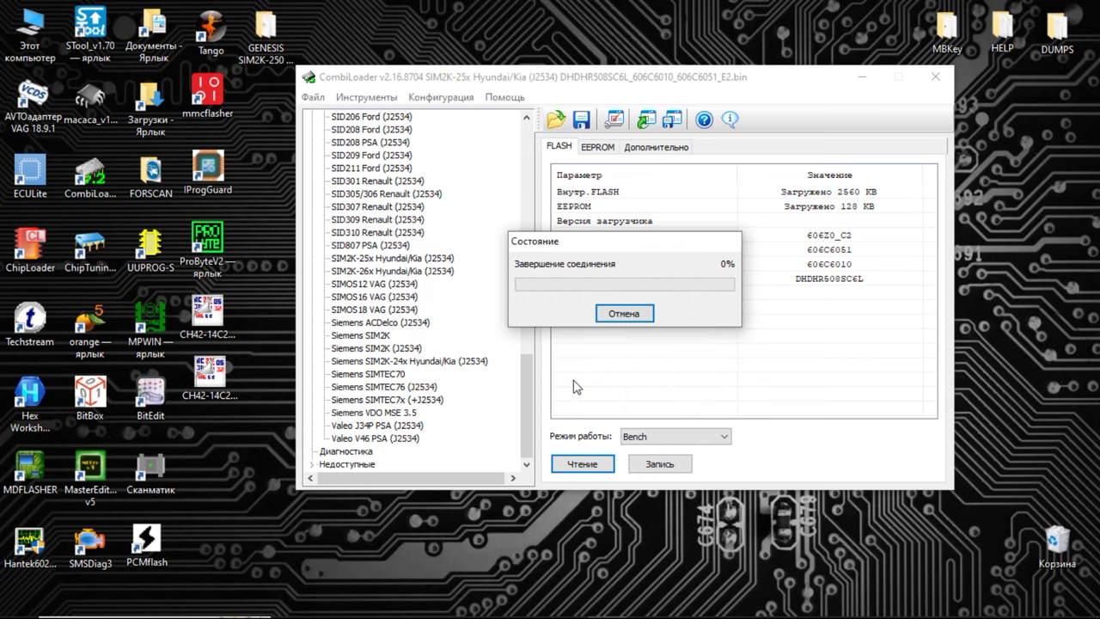
click(612, 372)
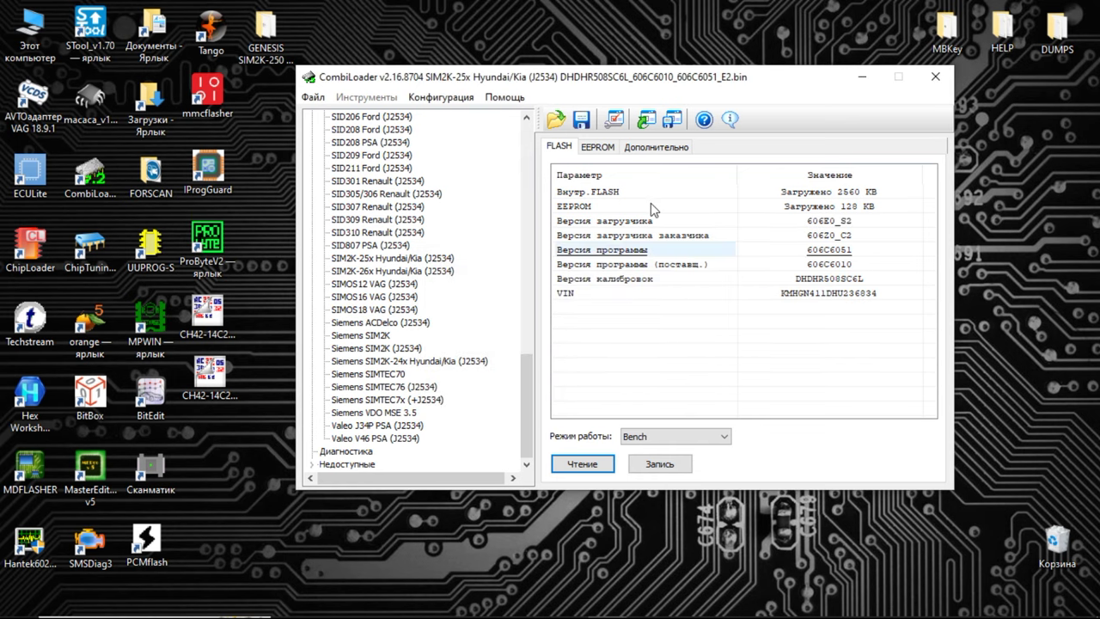
- Save the reread FLASH data as a FLASH-type file named DHDHR508SC6L_606C6010_606C6051 V2 in the same folder
click(582, 121)
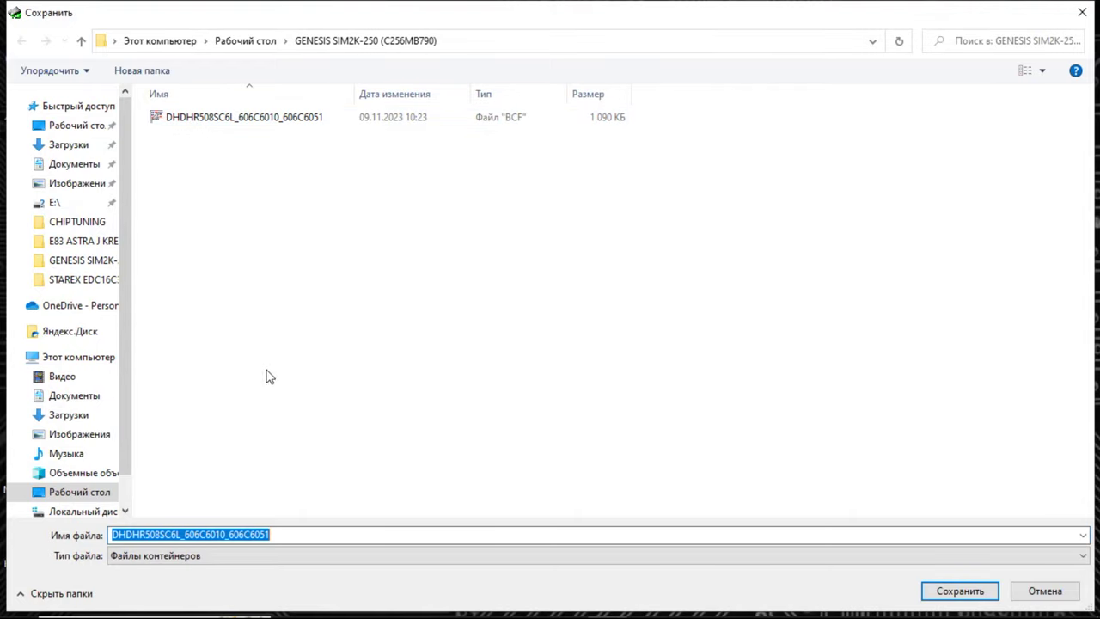
click(285, 534)
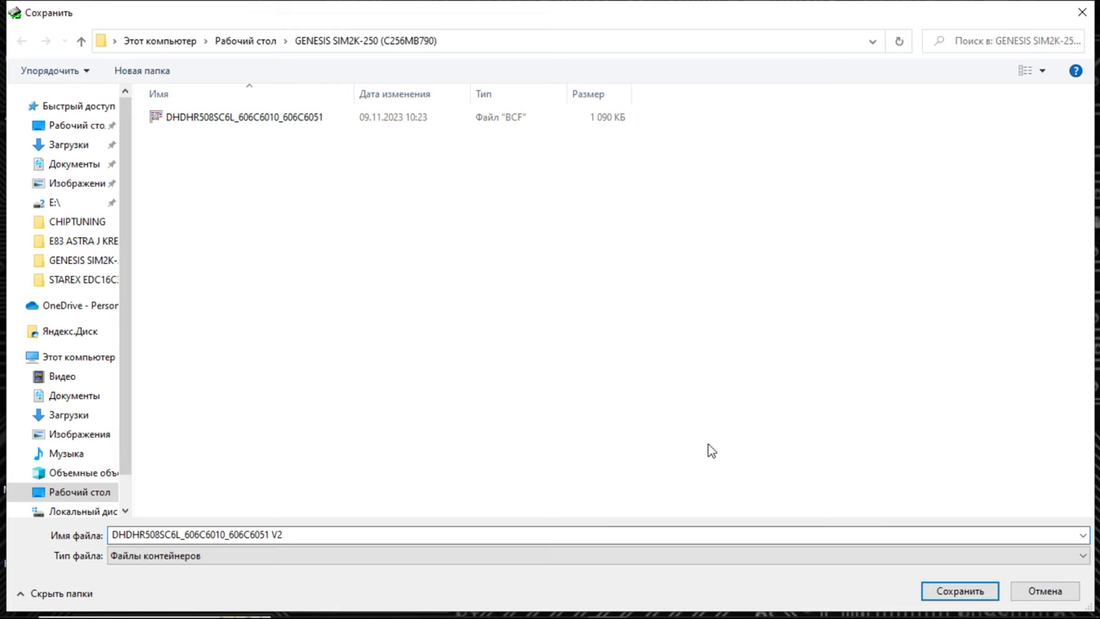
click(541, 557)
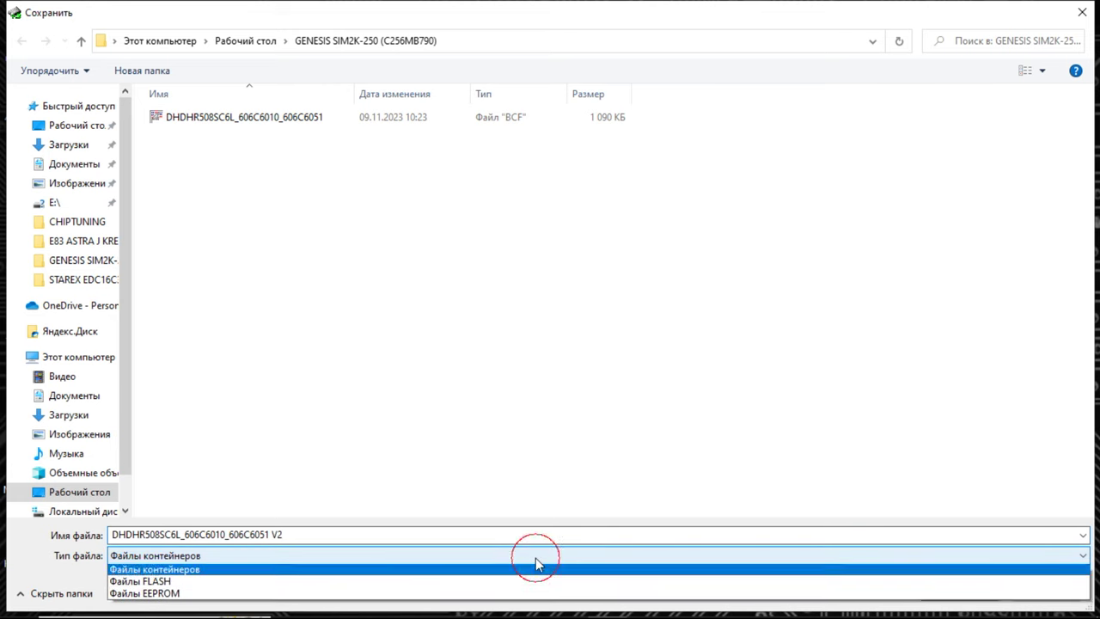
click(443, 584)
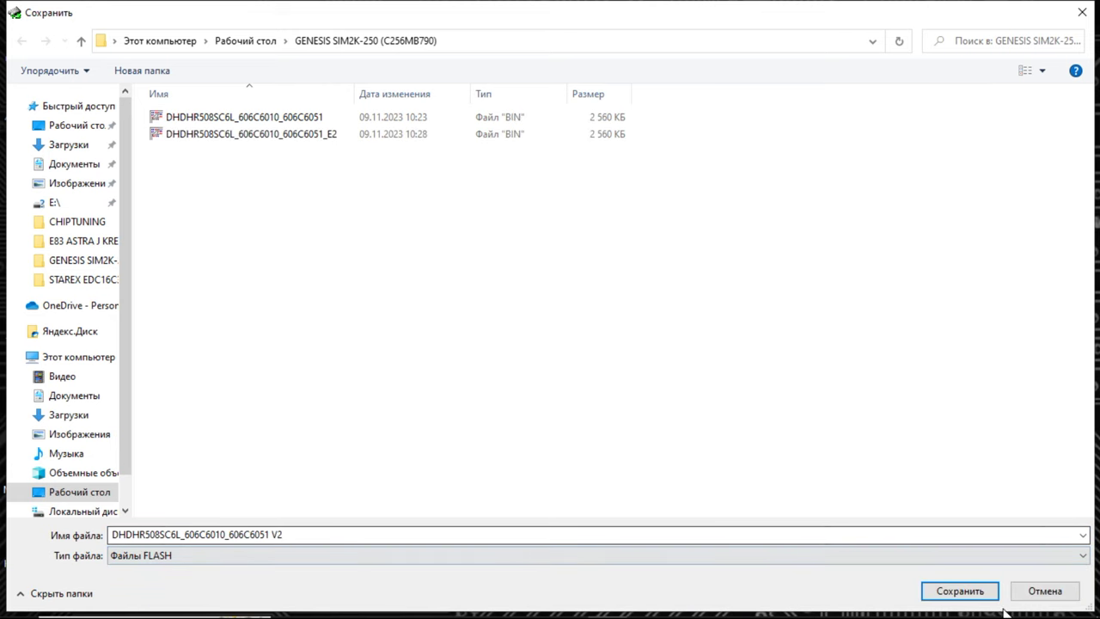
click(963, 593)
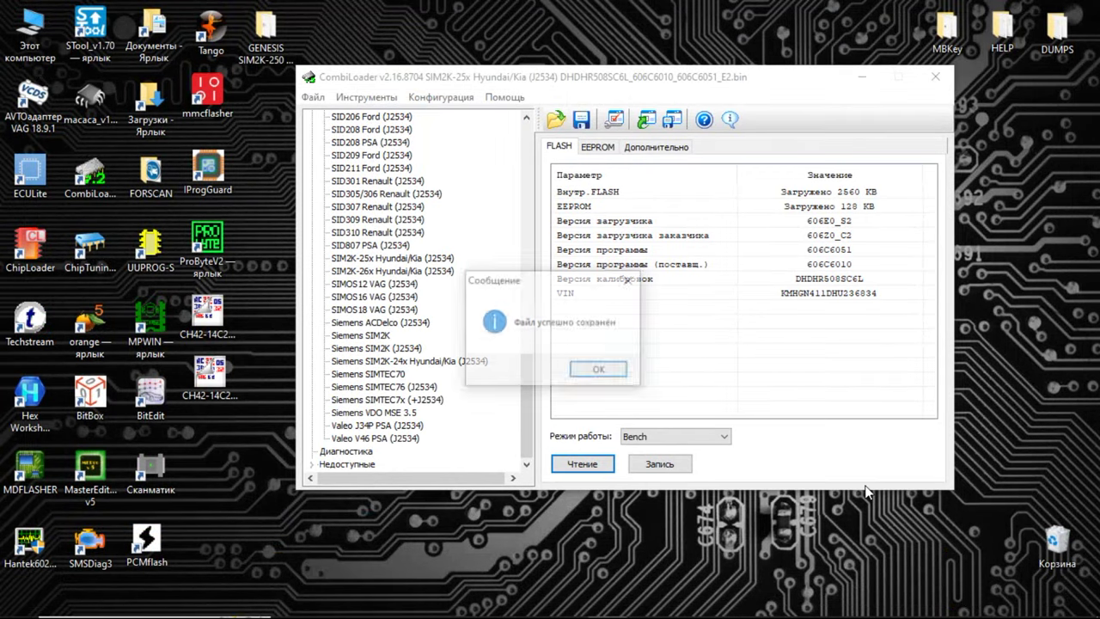
click(608, 371)
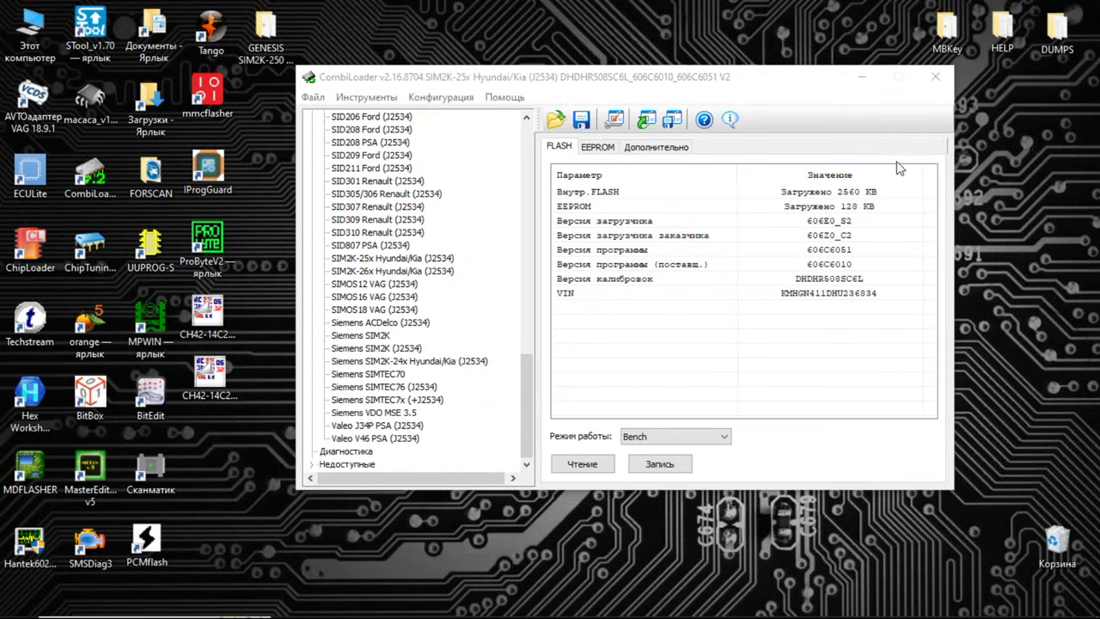
- Open the E2 BIN file in HexCmp and load the V2 BIN file as the second file for comparison
double_click(272, 35)
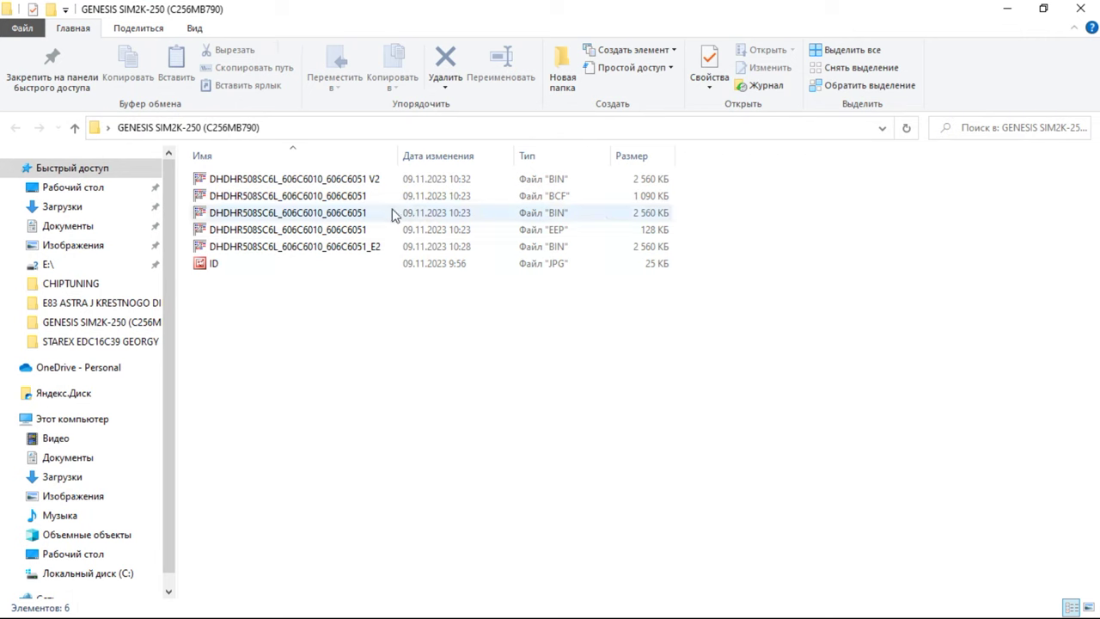
click(368, 248)
double_click(368, 248)
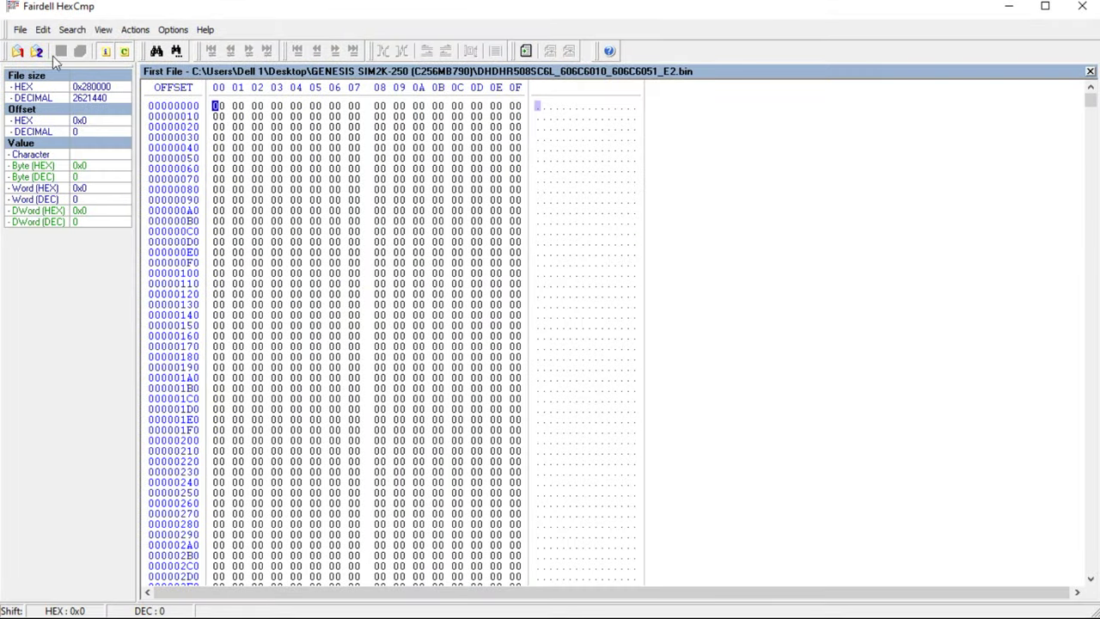
click(36, 51)
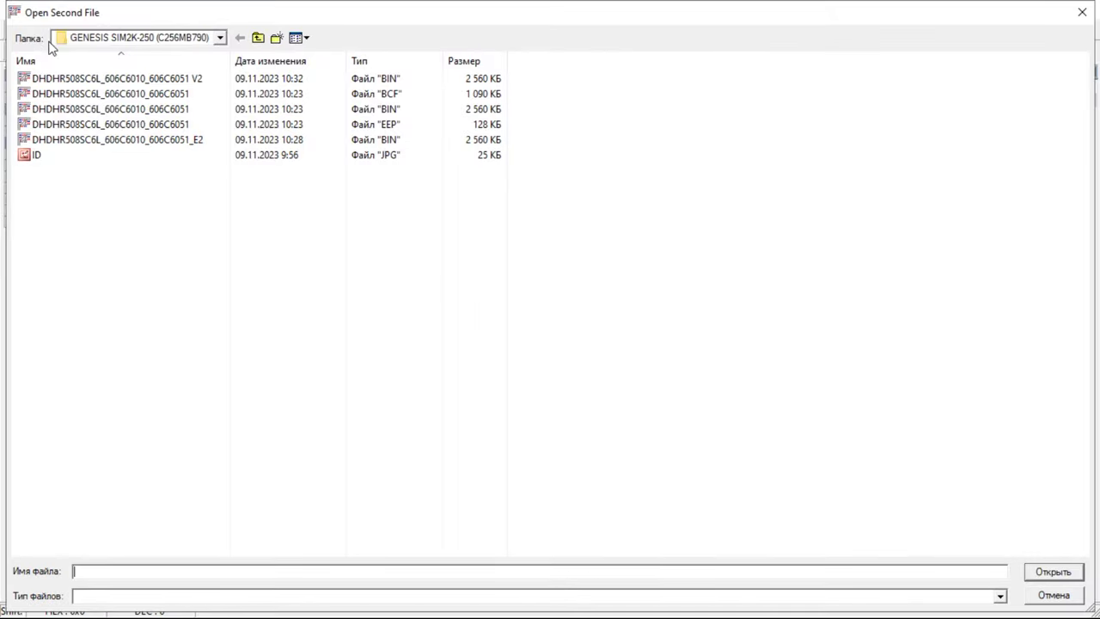
double_click(164, 77)
- Check the differences between the E2 and V2 files, and close the comparison and the folder
click(248, 51)
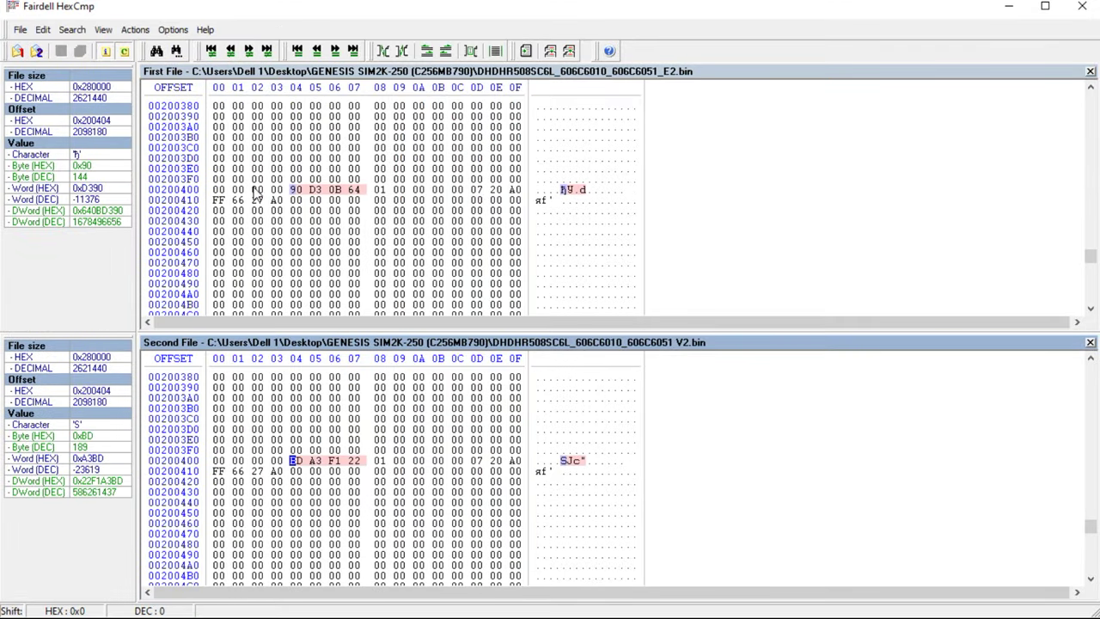
click(355, 244)
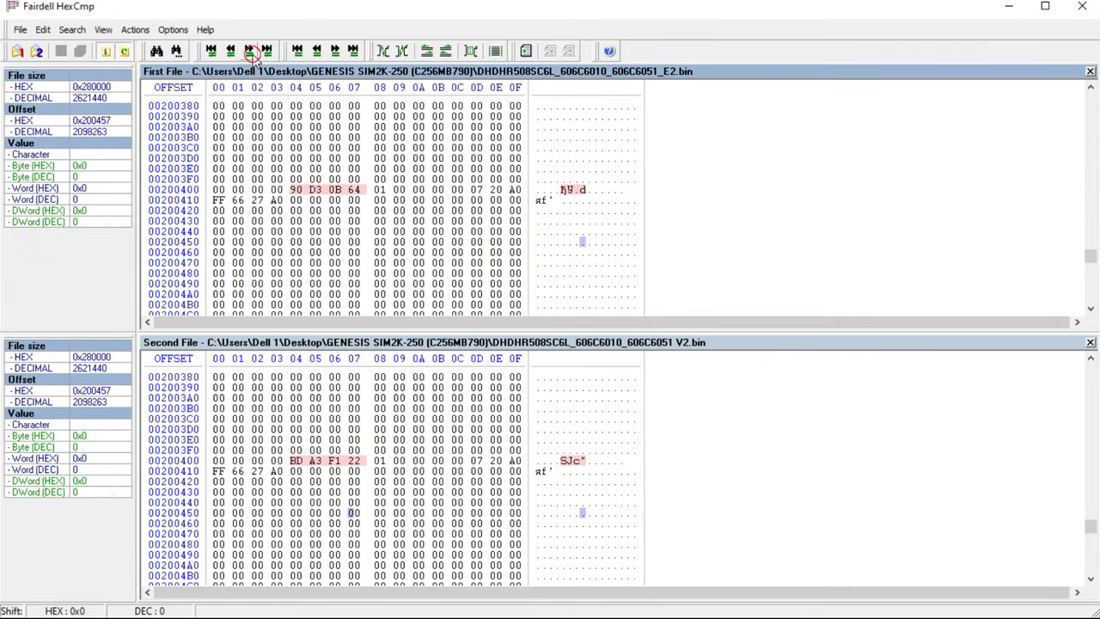
click(249, 51)
click(604, 370)
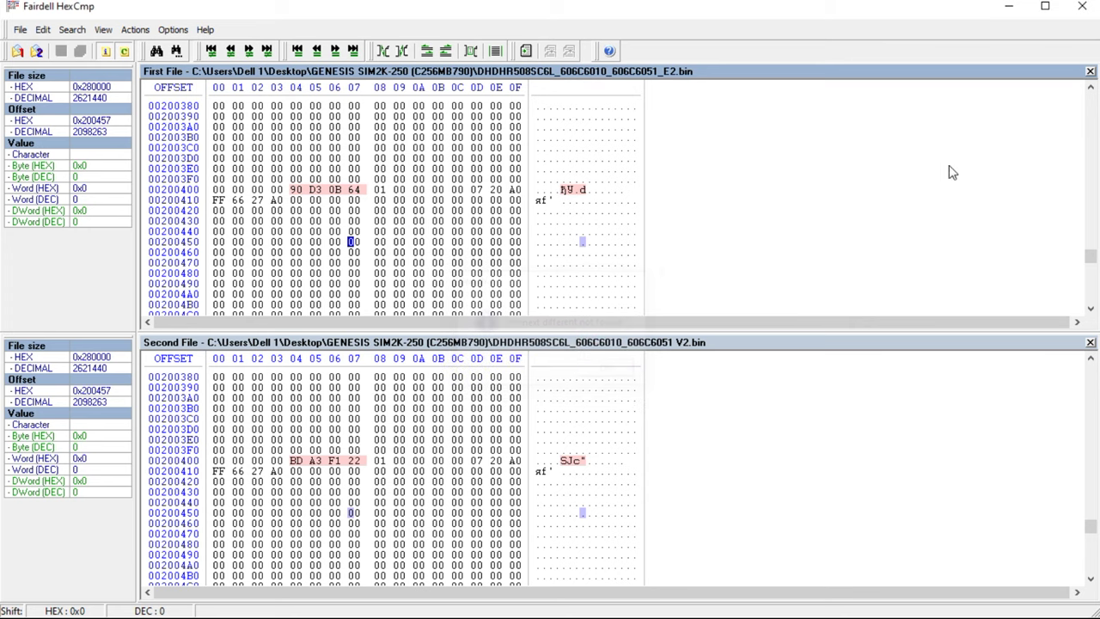
click(1082, 8)
click(750, 309)
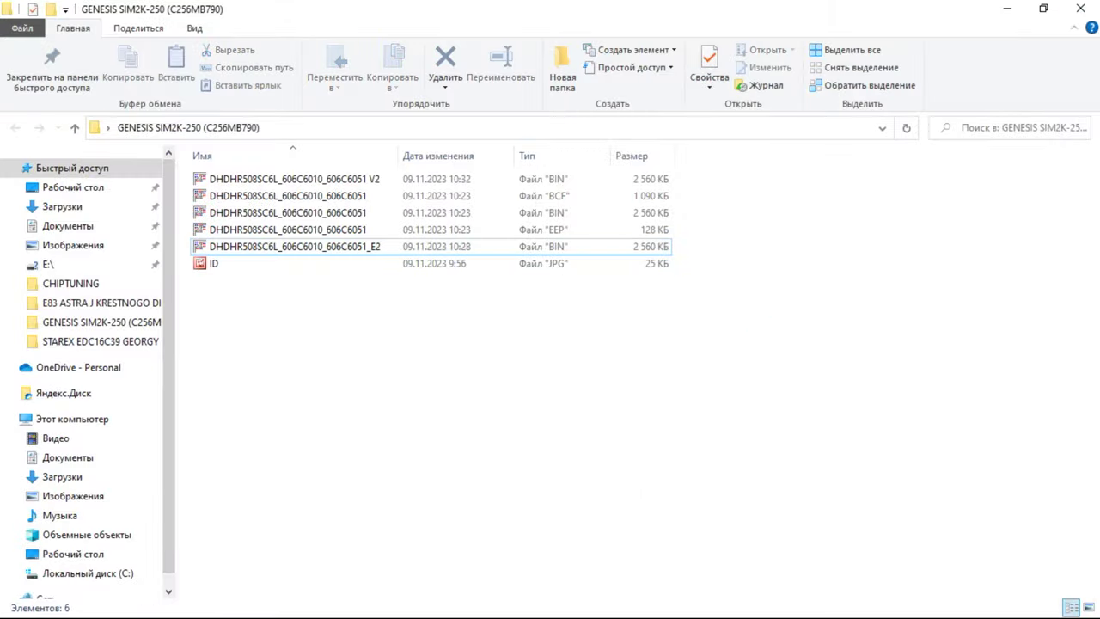
click(1091, 6)
- Restore the ECU with the additional function, and end the connection
drag(727, 74, 708, 71)
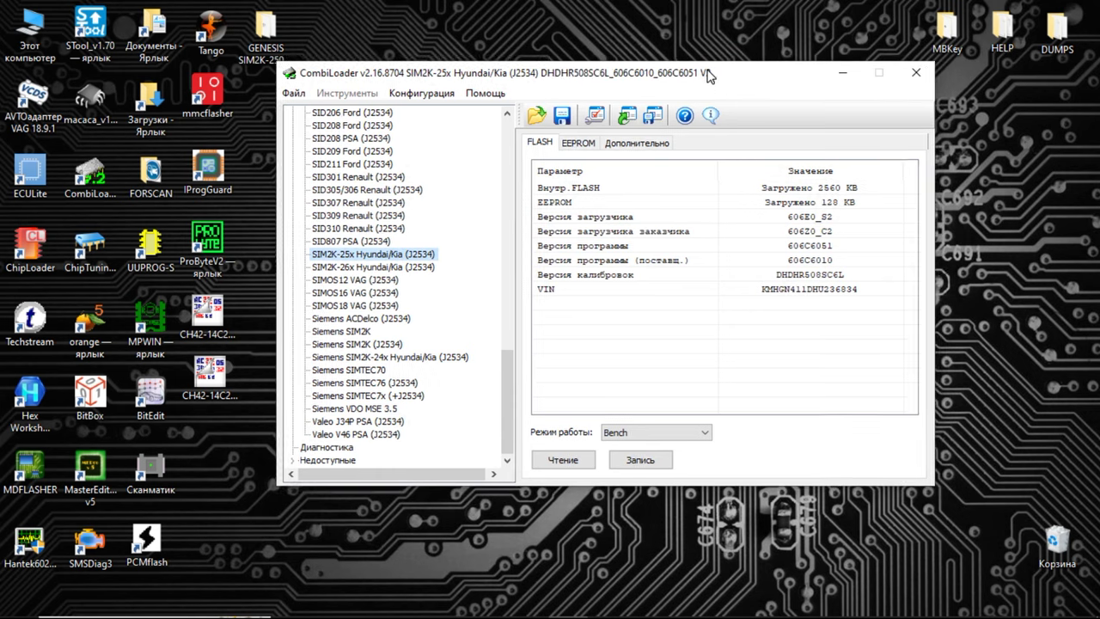
click(624, 146)
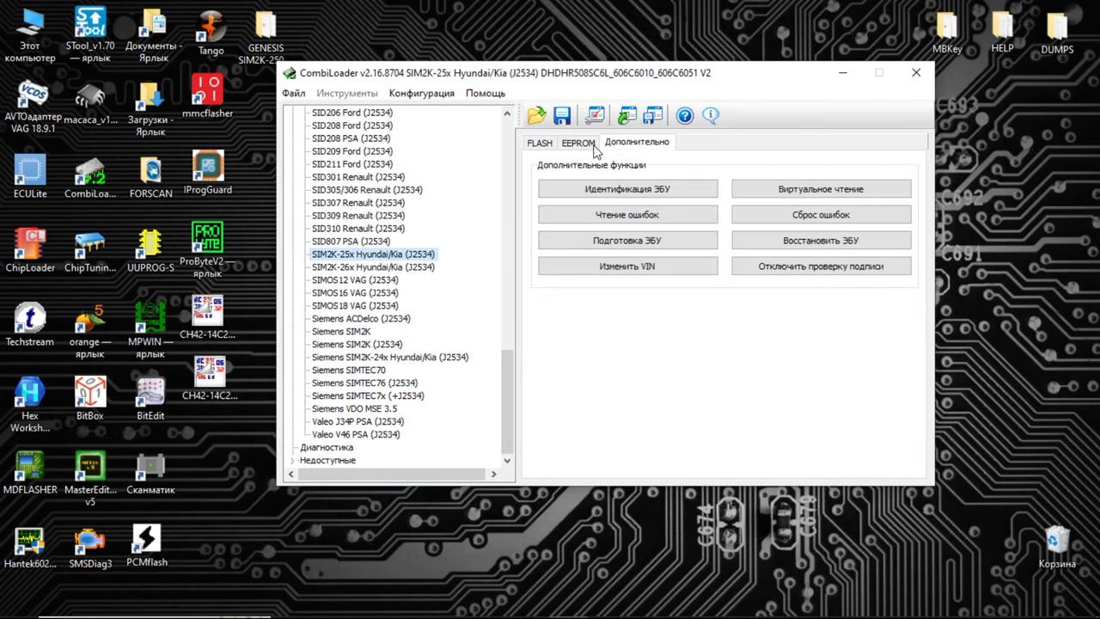
click(820, 243)
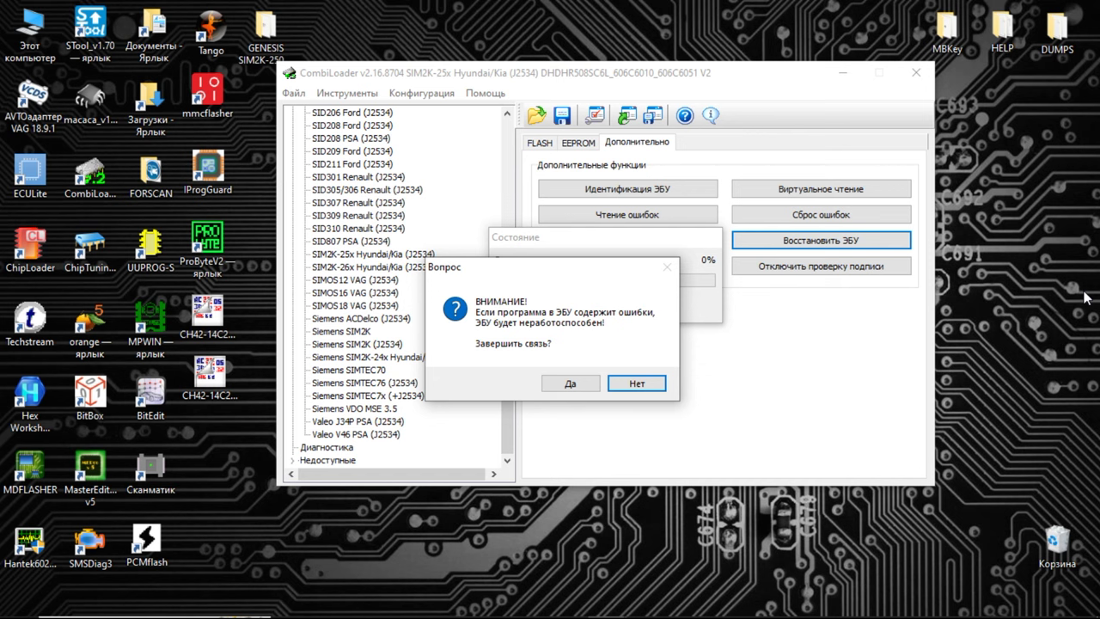
click(563, 381)
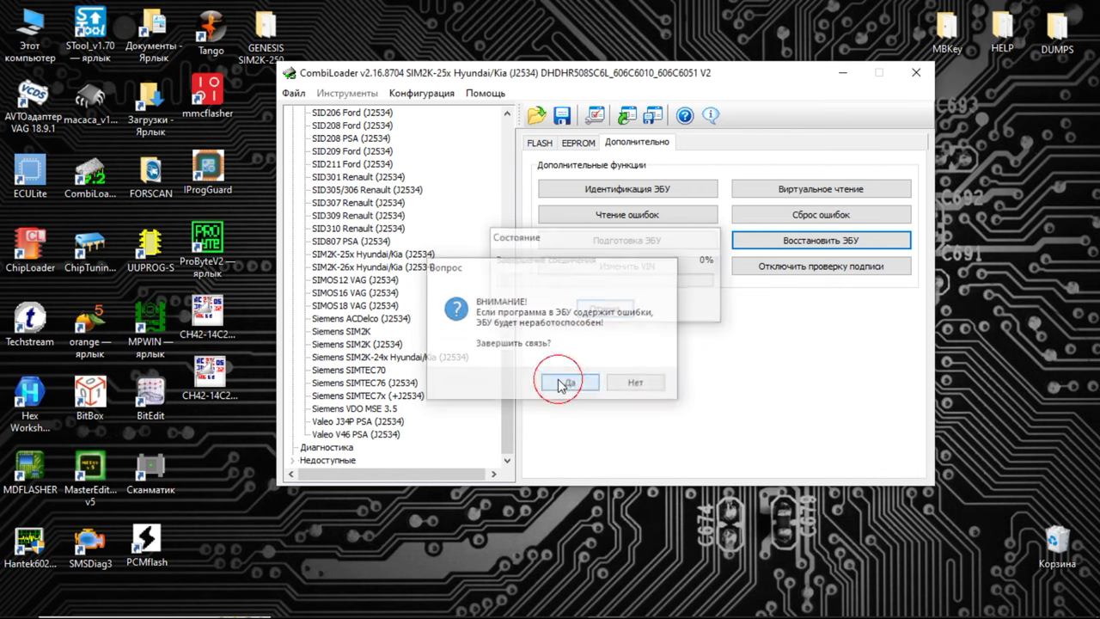
click(612, 371)
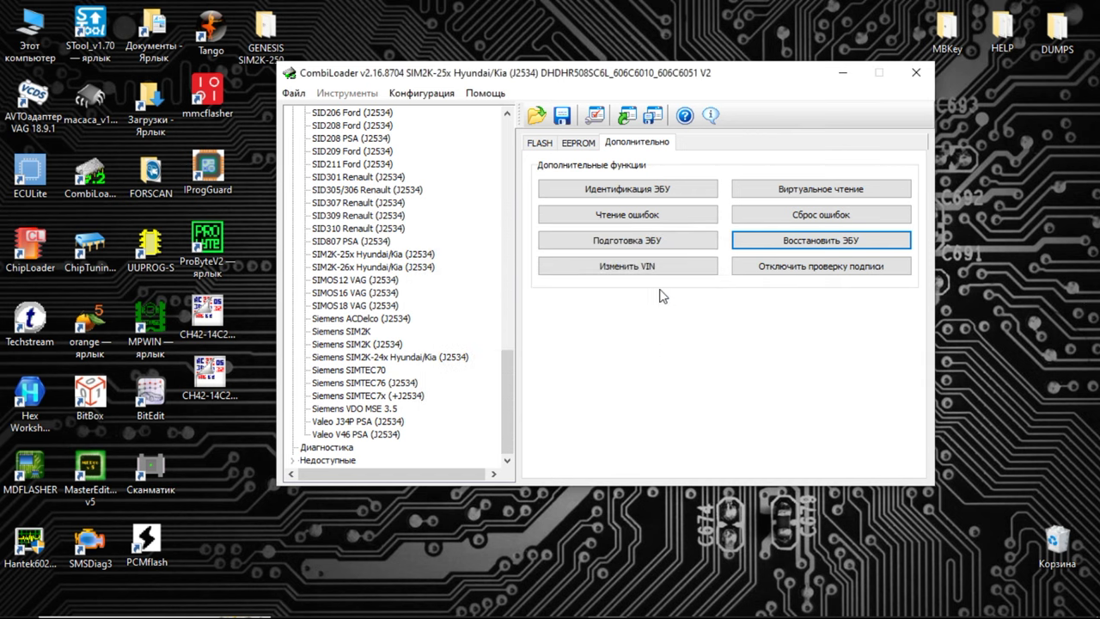
click(1074, 256)
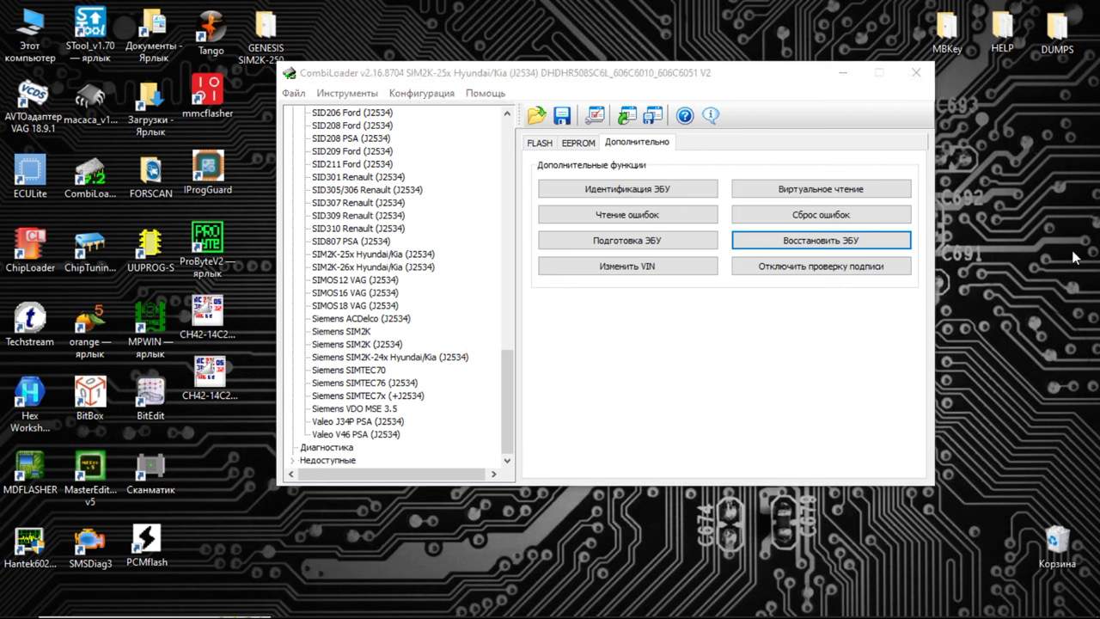
- Run the ECU identification
click(725, 80)
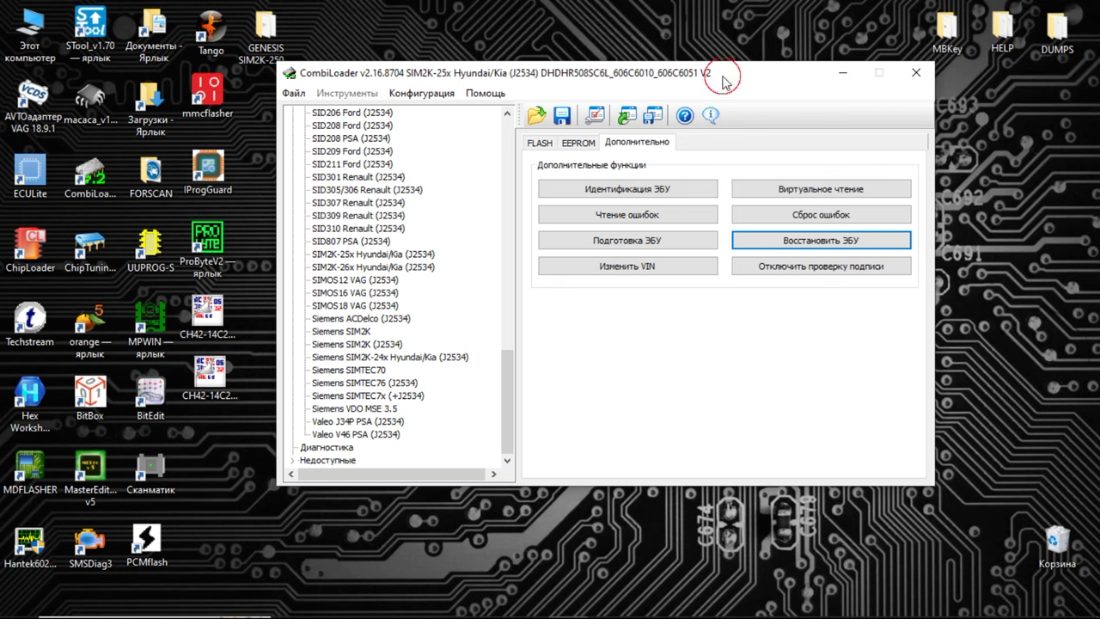
click(628, 189)
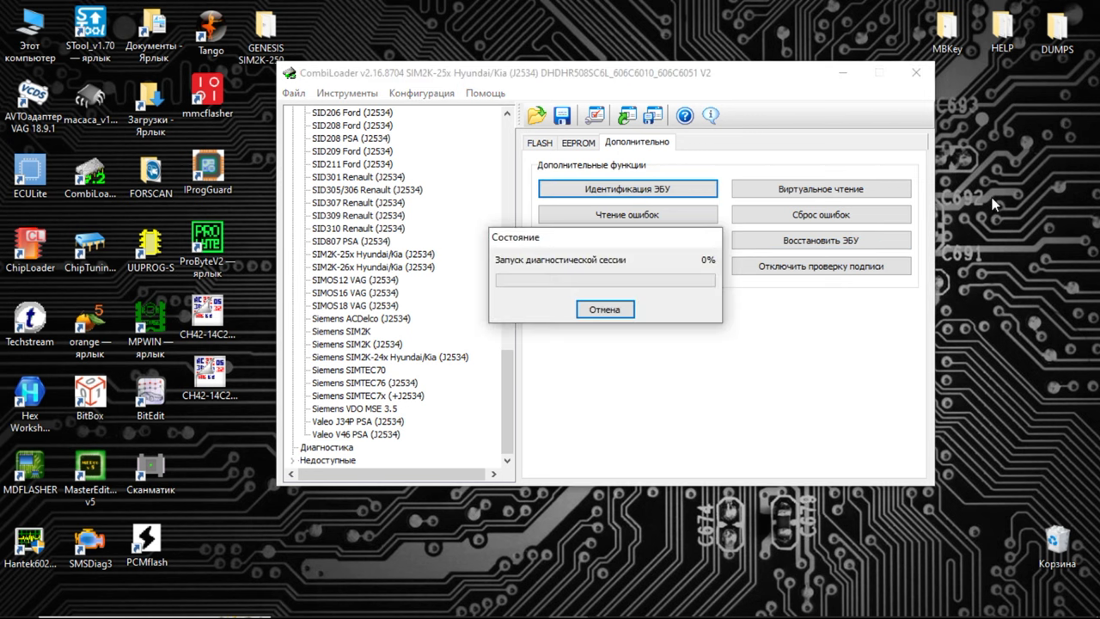